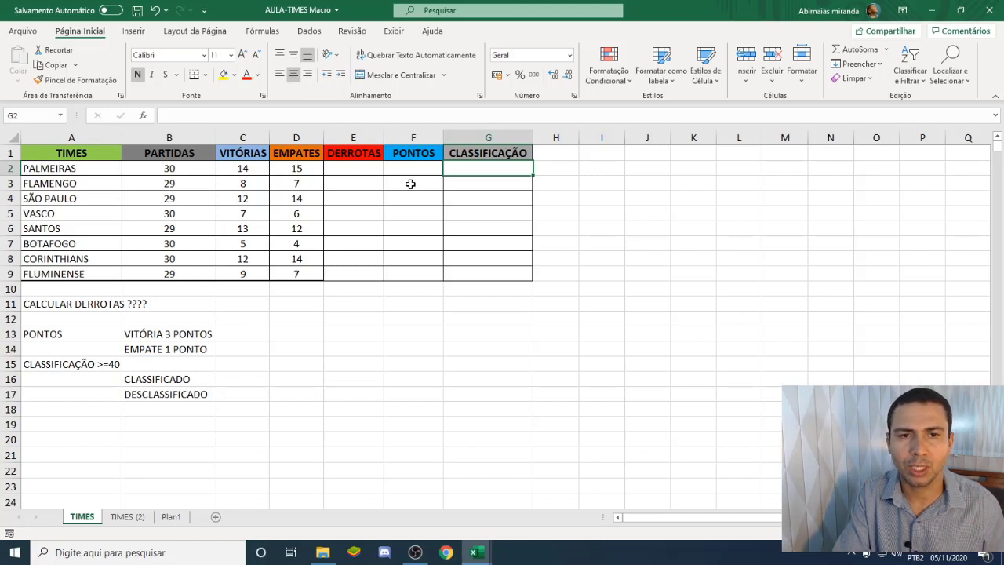
Examine the empty DERROTAS, PONTOS and CLASSIFICAÇÃO cells in rows 2 to 9 of the teams table
left_click(353, 169)
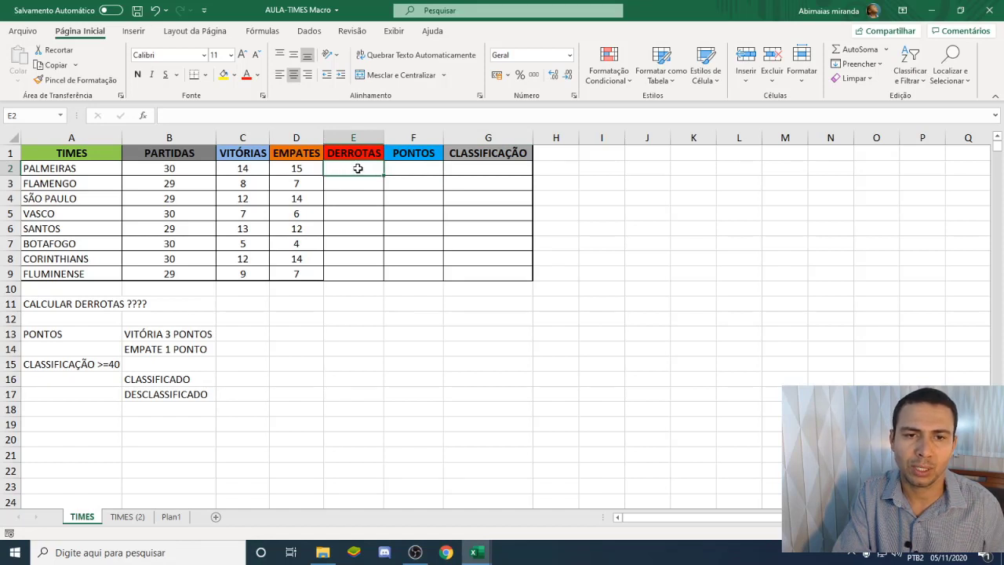
left_click_drag(358, 168, 365, 272)
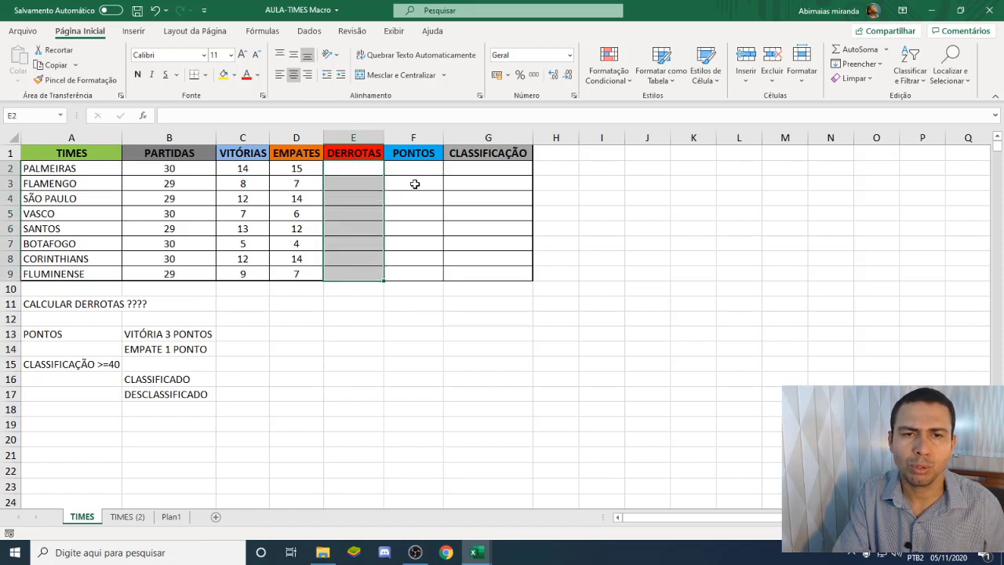
left_click_drag(410, 167, 420, 273)
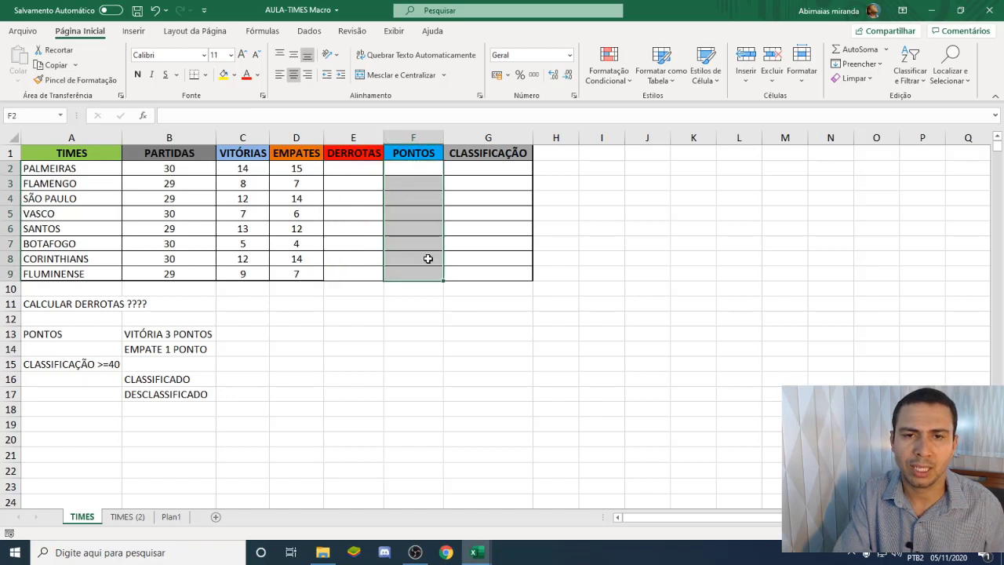
left_click_drag(475, 167, 487, 270)
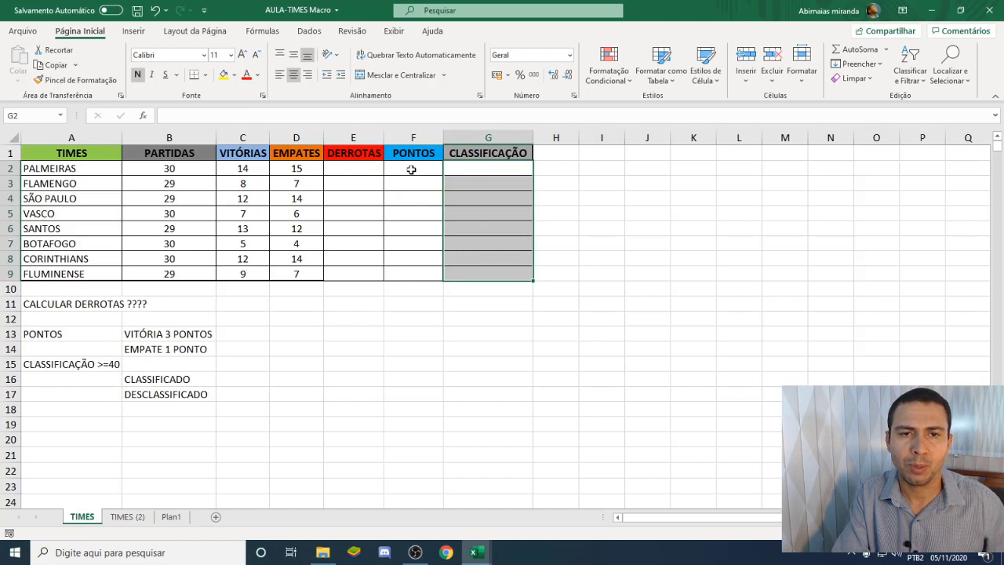
left_click_drag(361, 168, 353, 272)
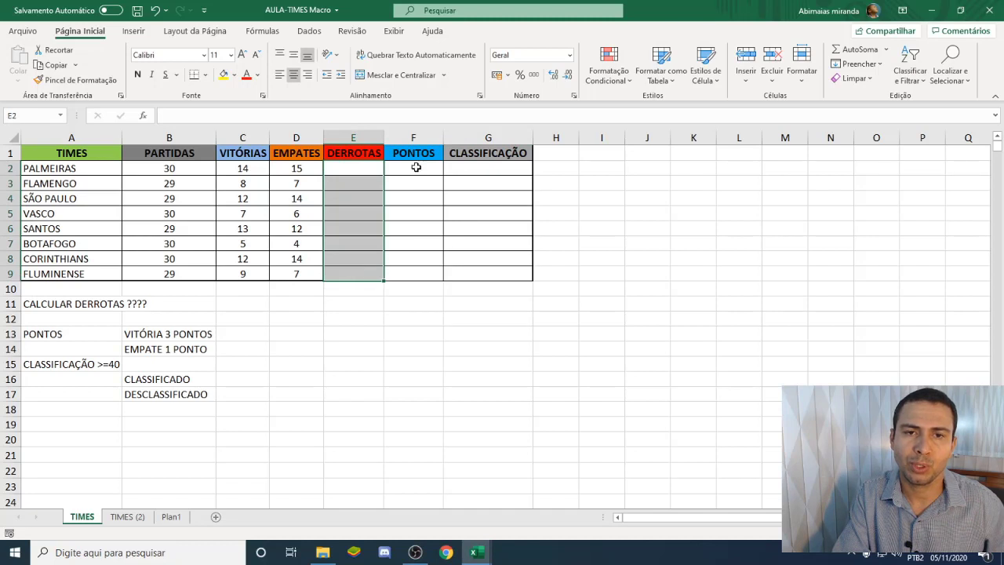
left_click_drag(414, 168, 417, 276)
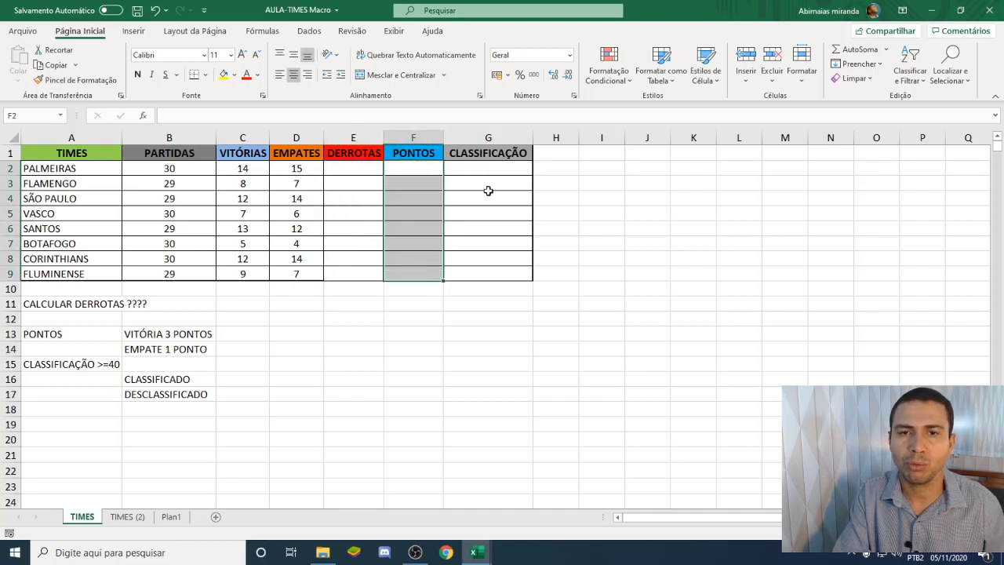
left_click_drag(487, 168, 489, 269)
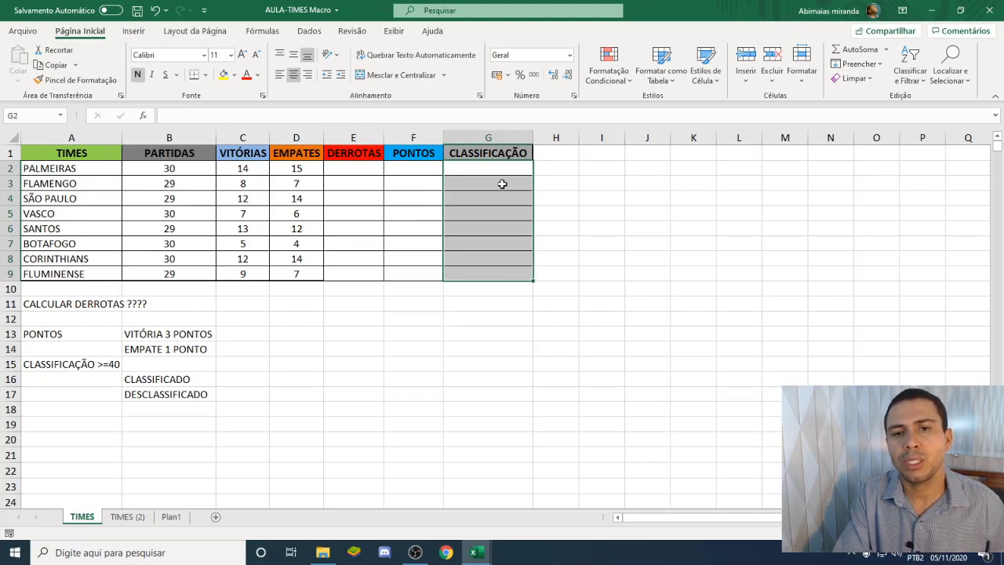
left_click(568, 169)
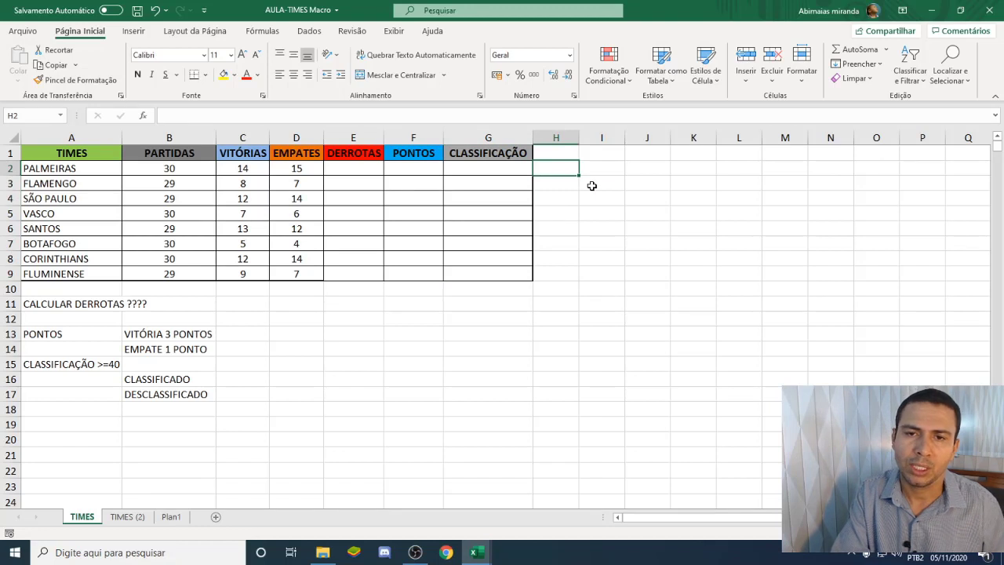
left_click(582, 217)
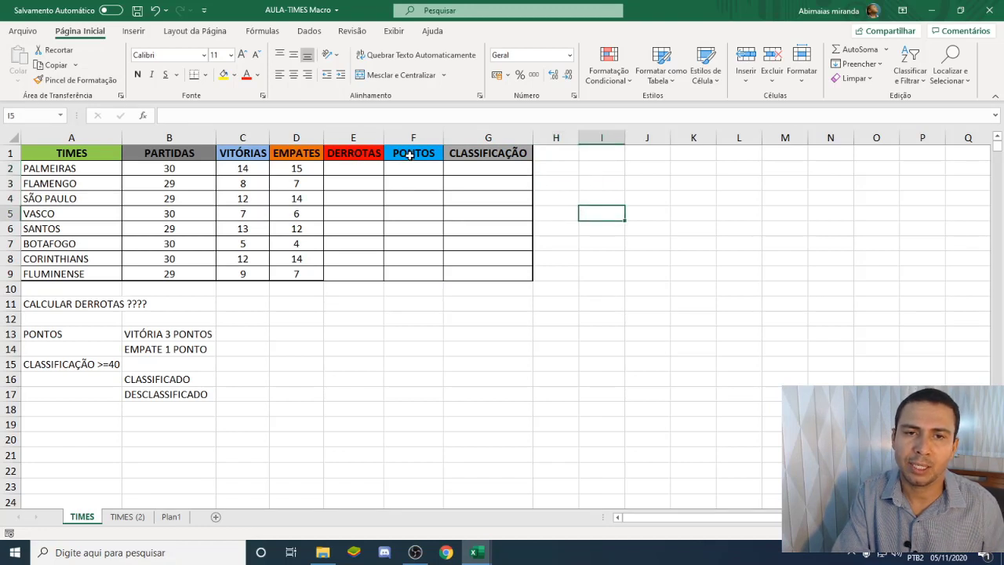
left_click(634, 287)
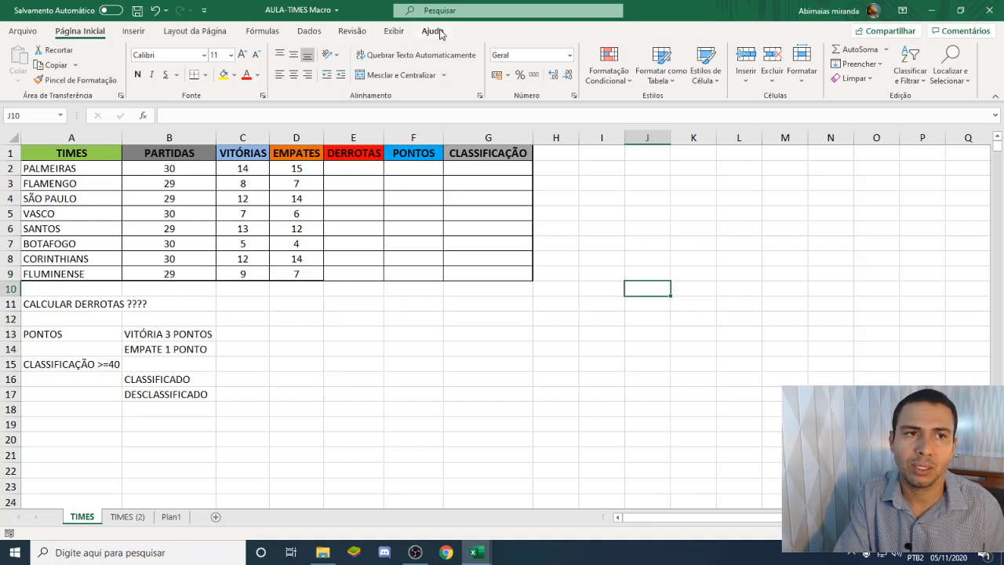
Enable the Desenvolvedor main tab in Excel's ribbon customization options and apply the change
left_click(29, 34)
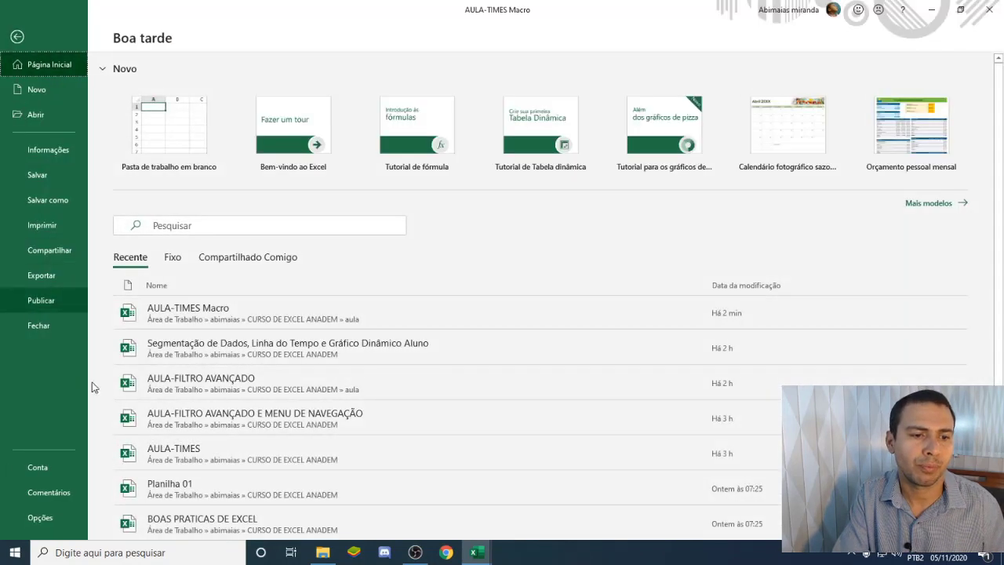
left_click(40, 519)
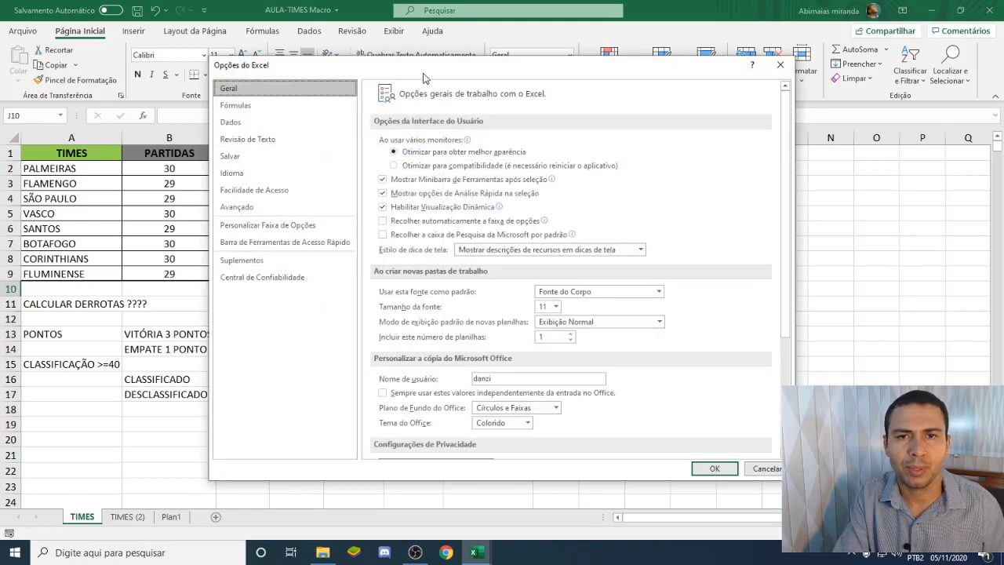
left_click_drag(424, 73, 416, 68)
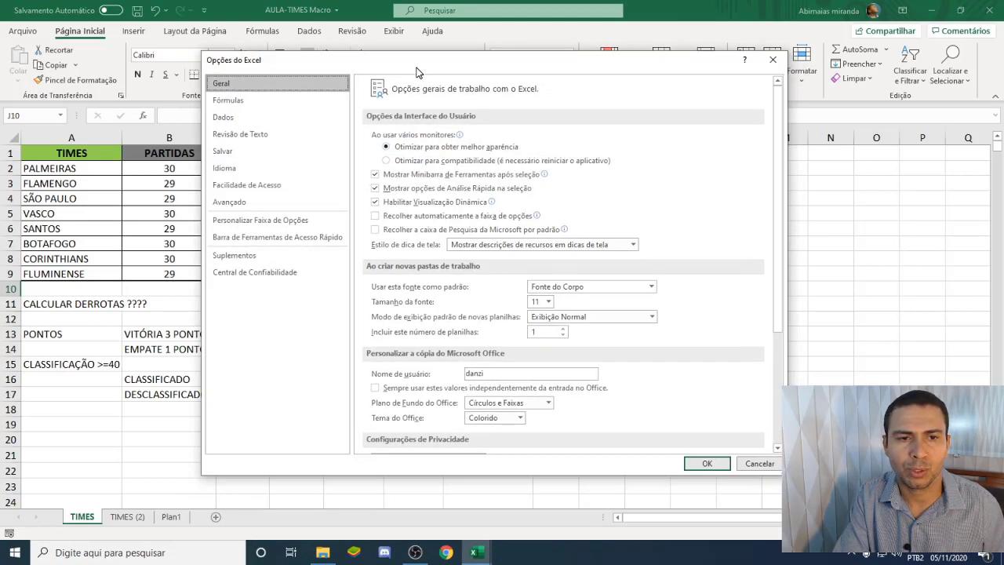
left_click(262, 223)
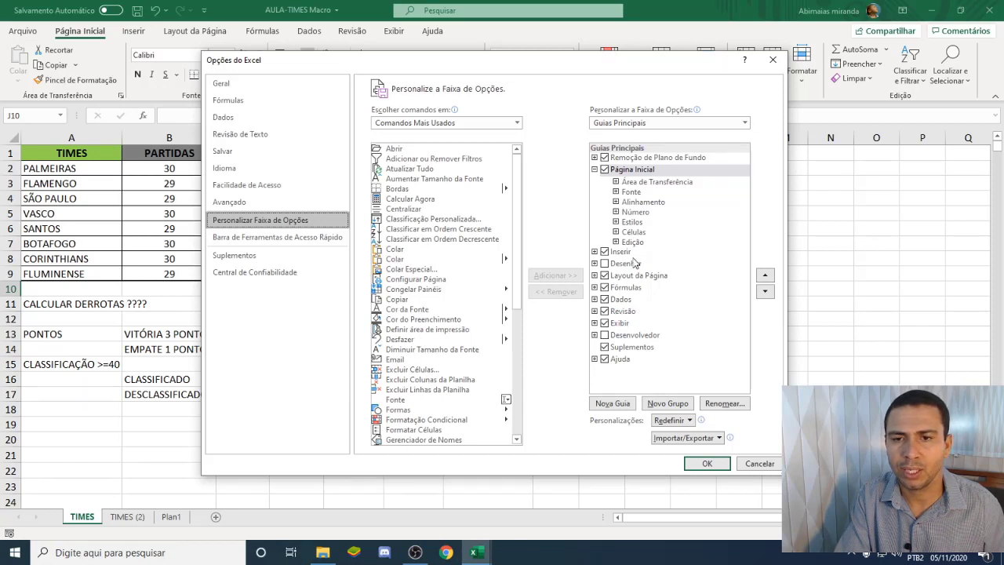
left_click(604, 336)
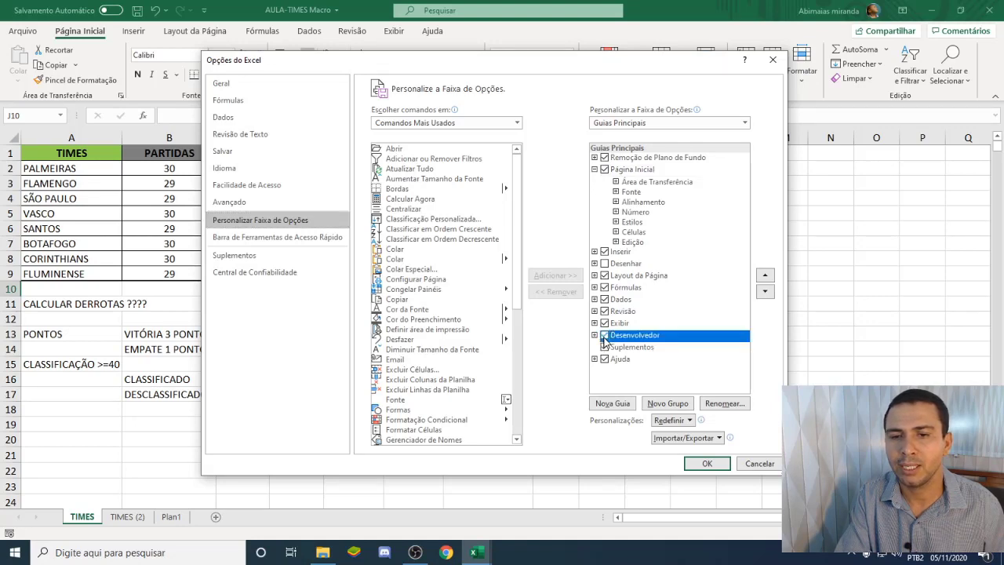
left_click(705, 463)
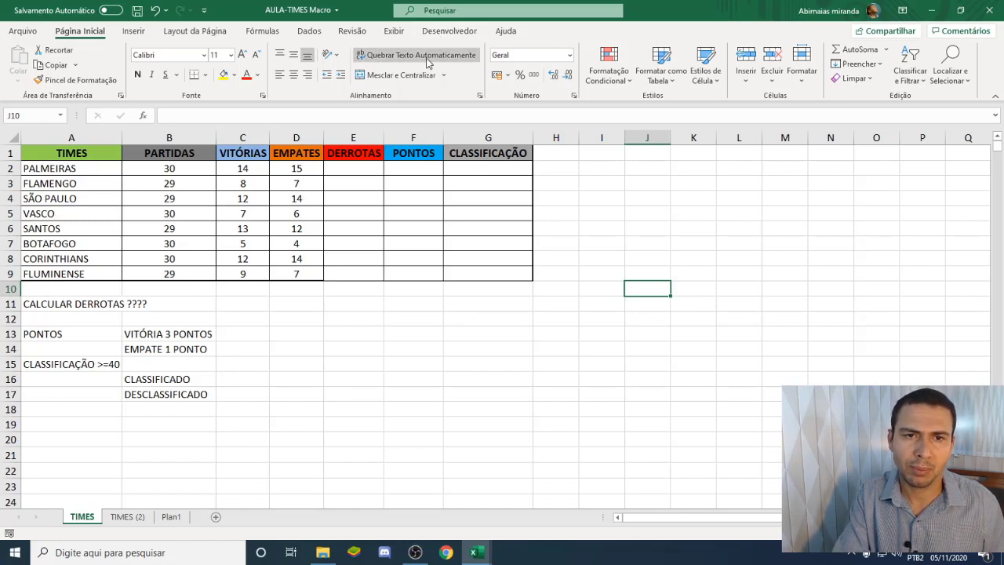
left_click(351, 170)
left_click(350, 187)
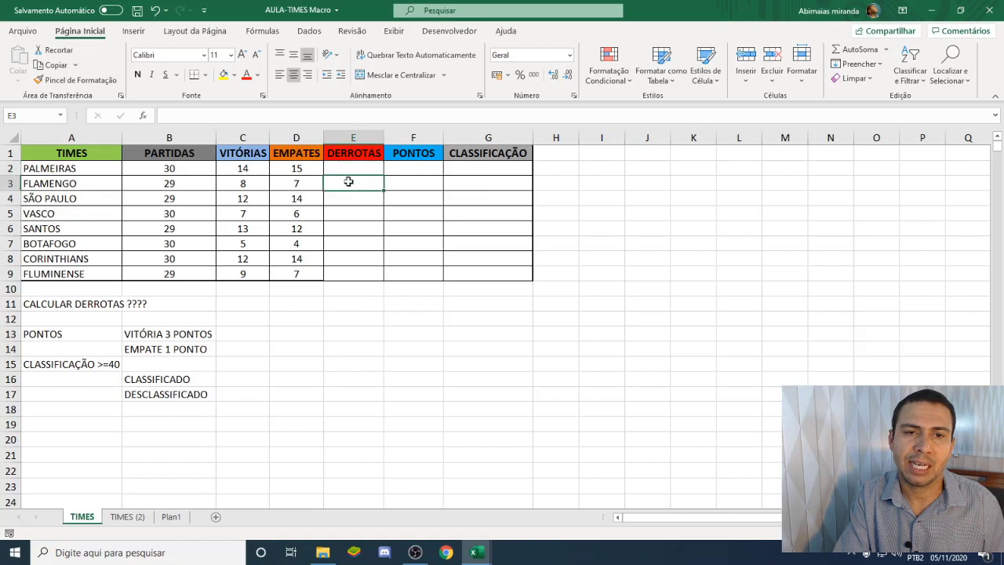
left_click(348, 169)
left_click(347, 183)
left_click(350, 201)
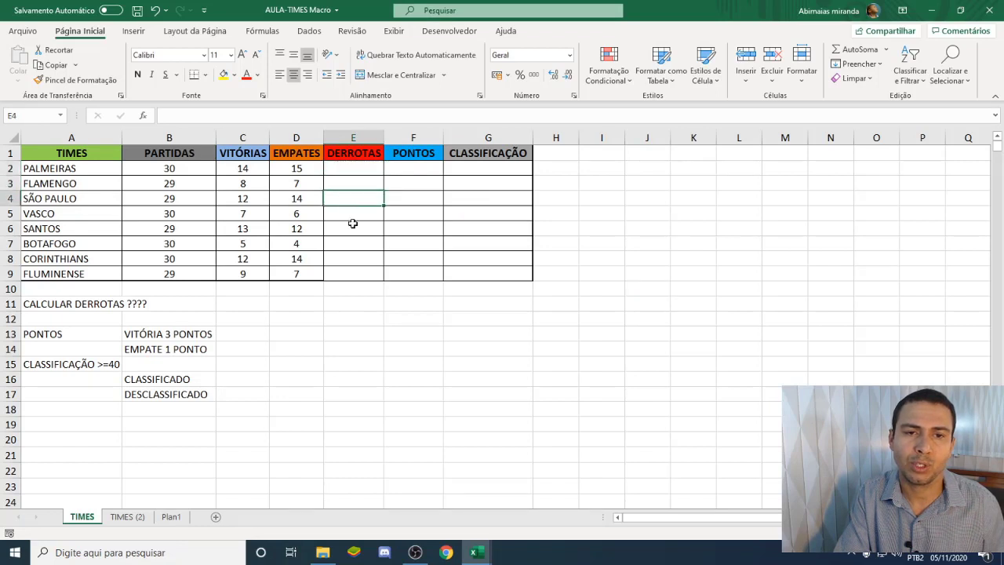
left_click(351, 215)
left_click(351, 228)
left_click(351, 244)
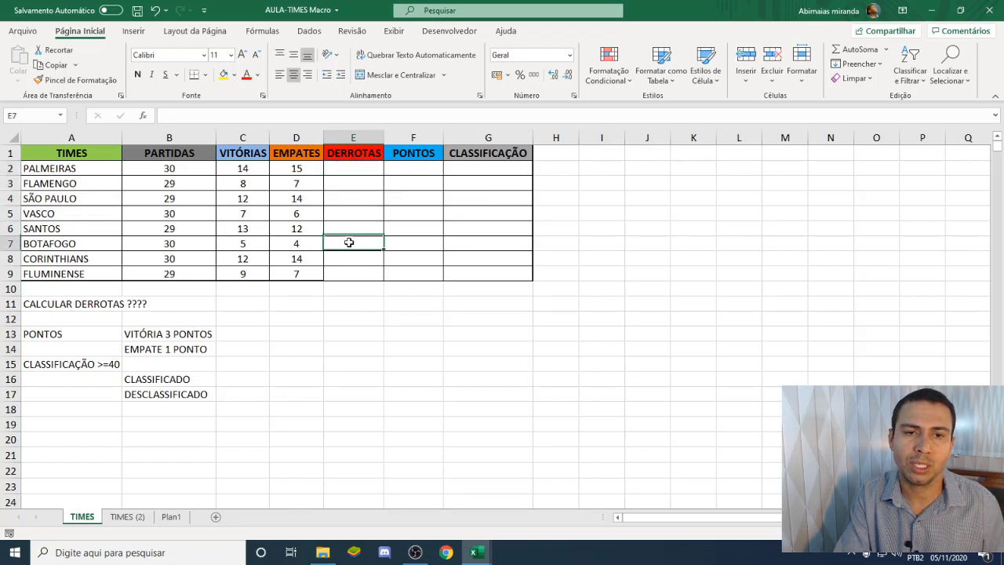
left_click(353, 259)
left_click(356, 275)
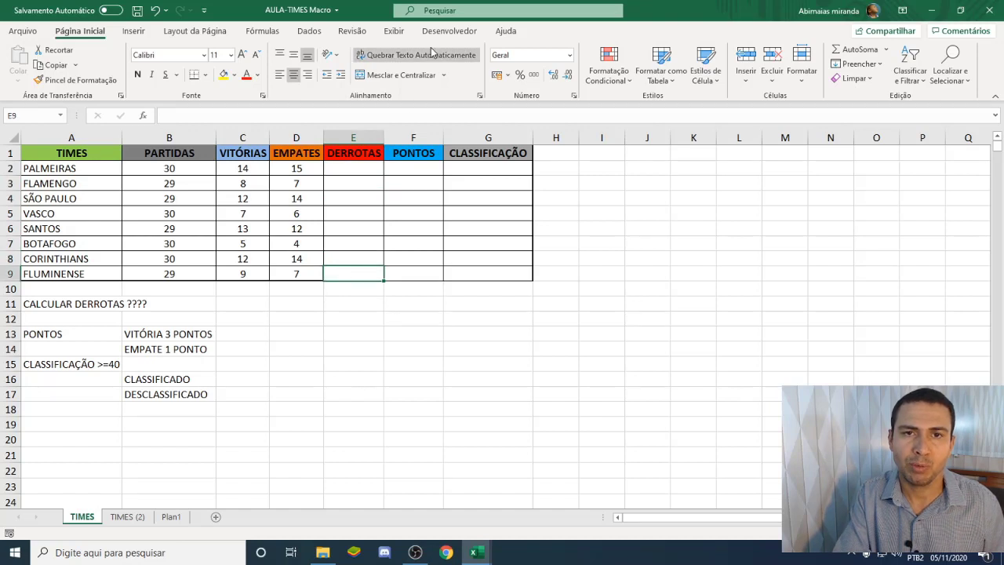
Start recording a macro named Derrotas, stored in this workbook
left_click(450, 31)
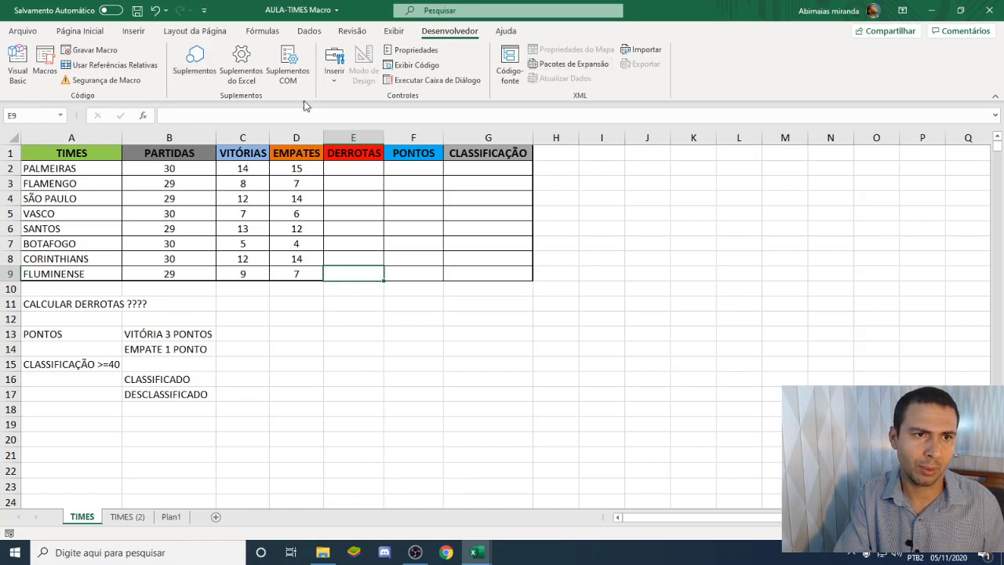
left_click(90, 52)
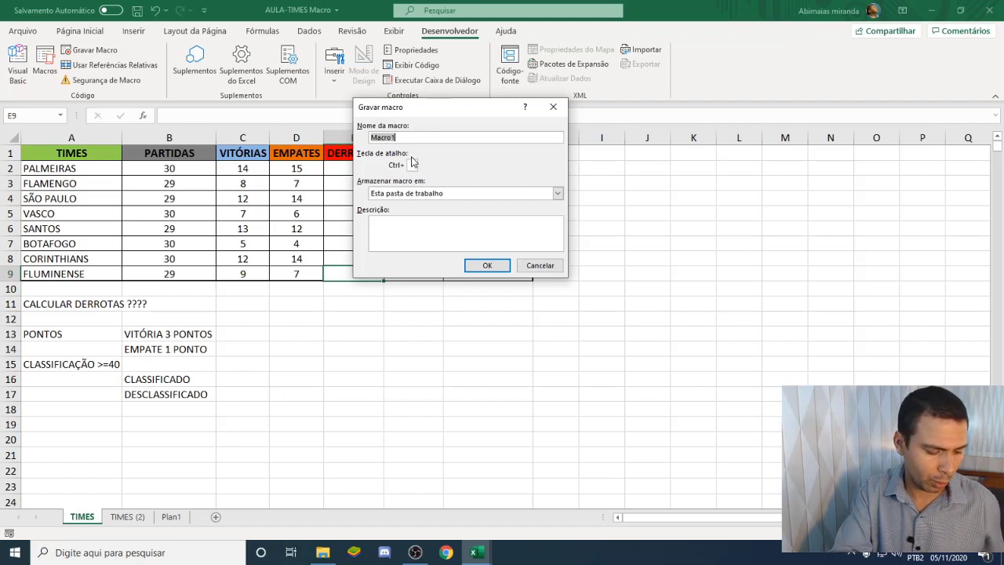
type("Der")
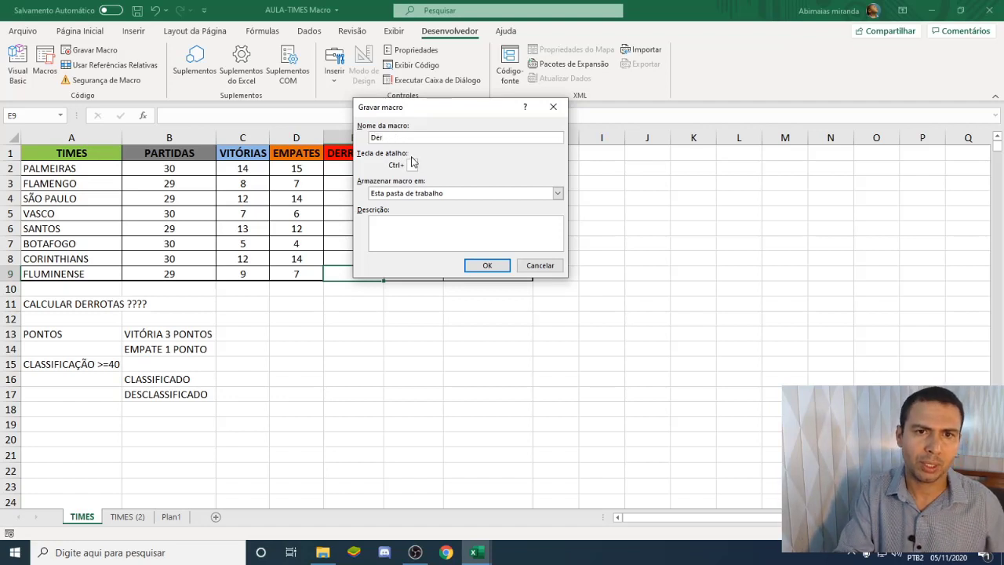
type("ro")
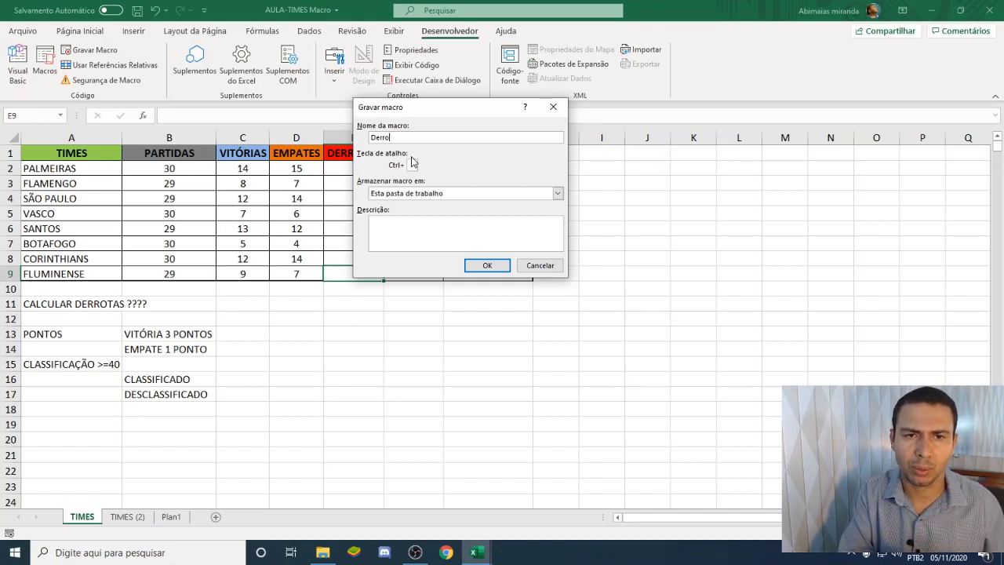
type("tas")
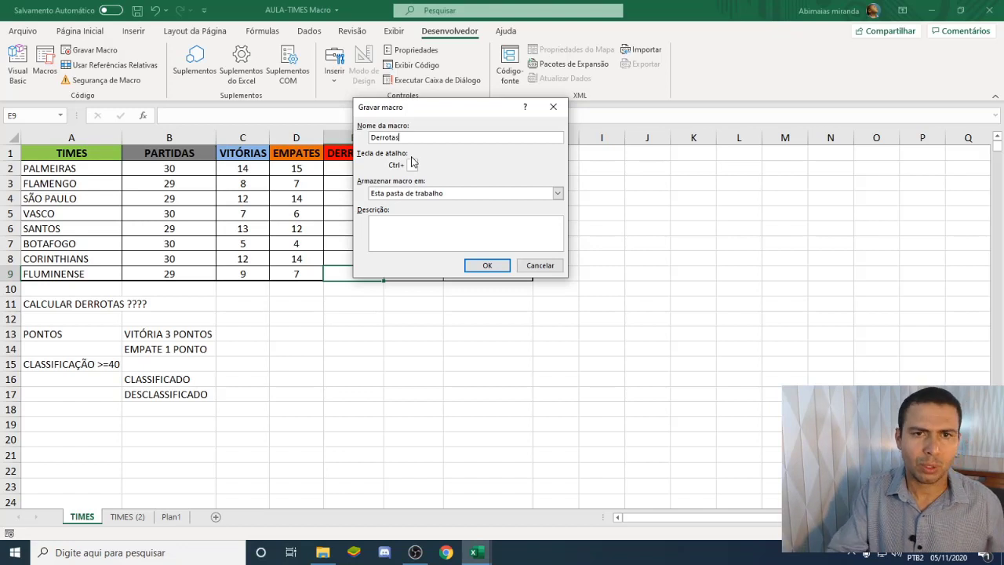
left_click(484, 267)
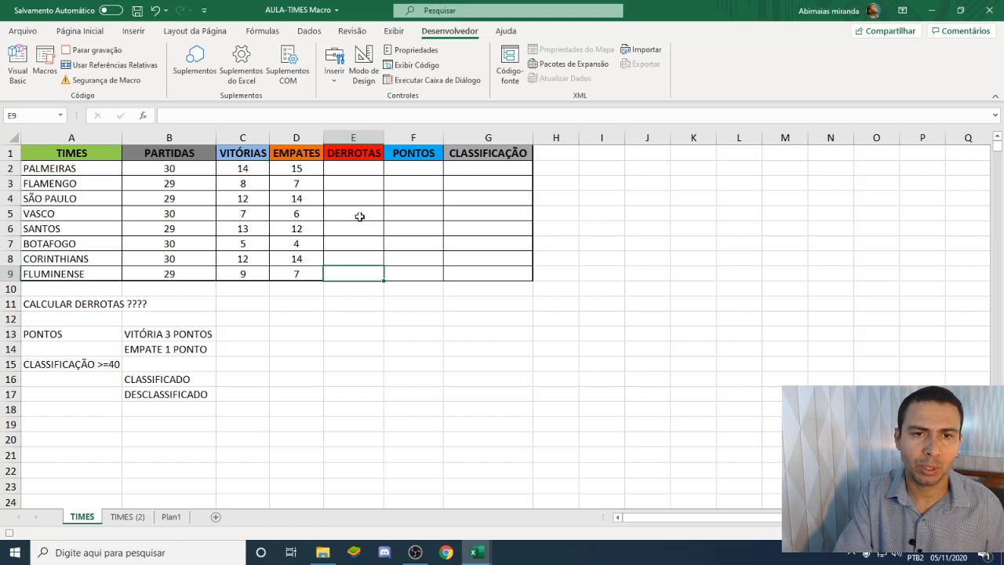
Calculate the first team's defeats in E2 with =B2-C2-D2 and fill the formula down through E9
left_click(353, 171)
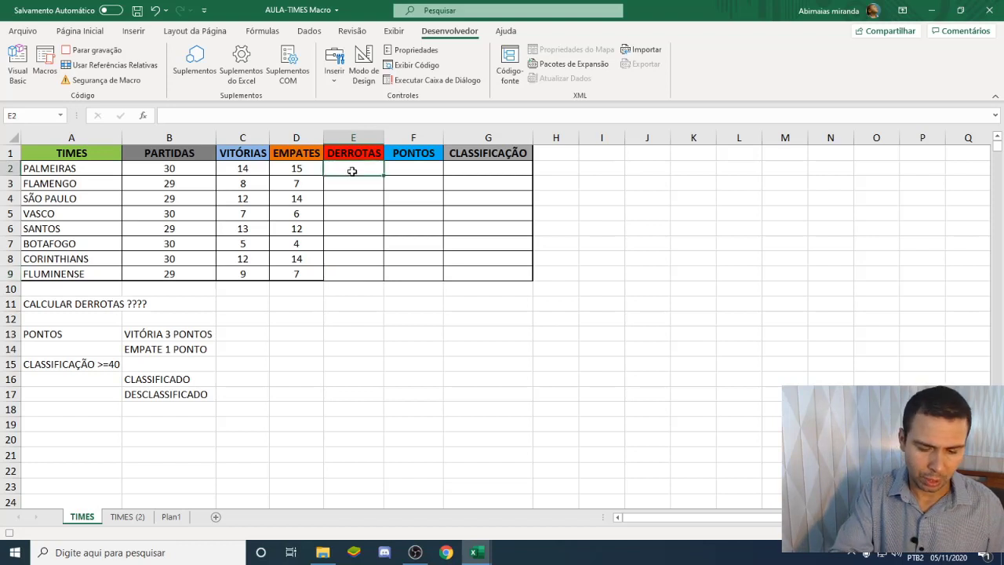
type("=")
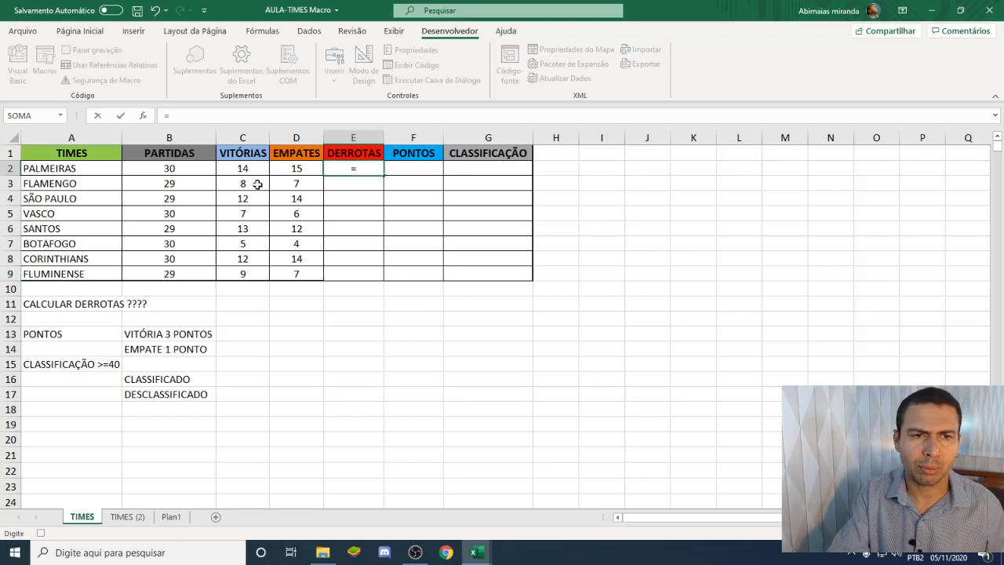
left_click(177, 168)
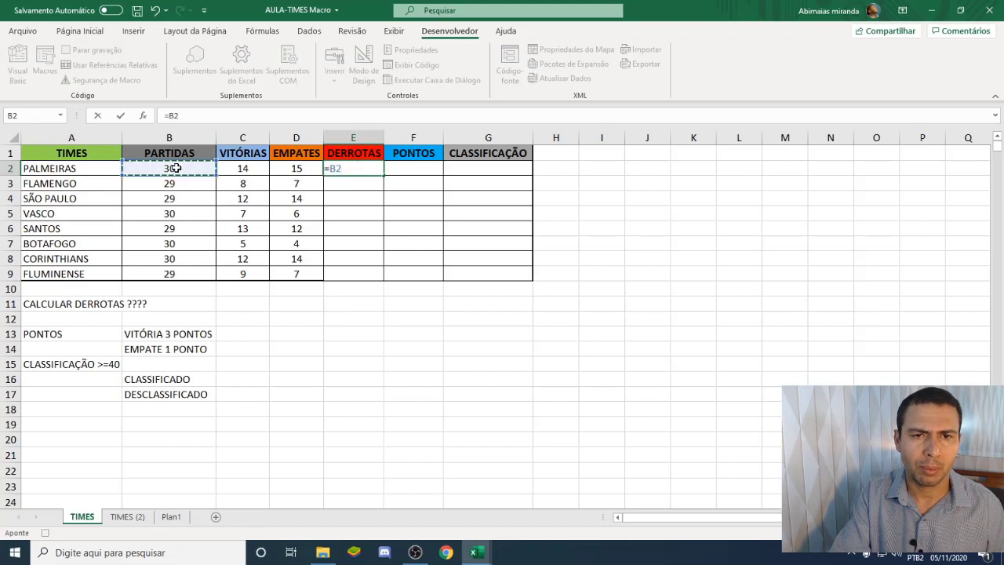
type("-")
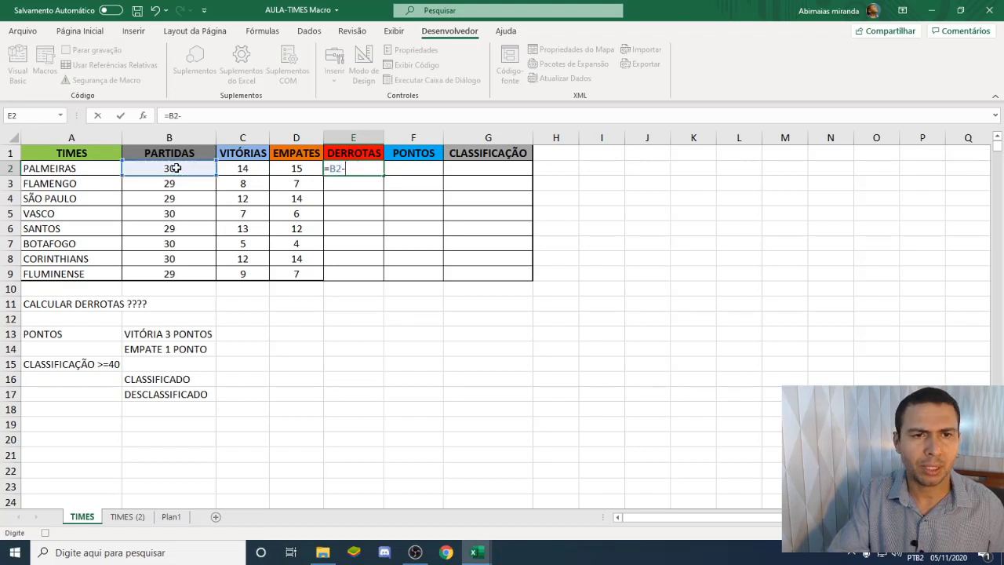
left_click(237, 169)
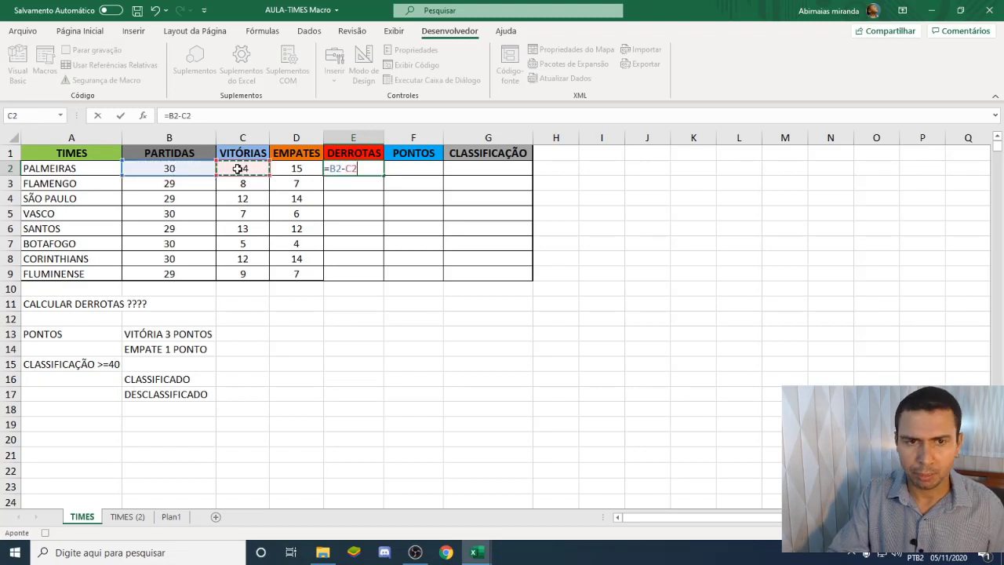
type("-")
left_click(291, 173)
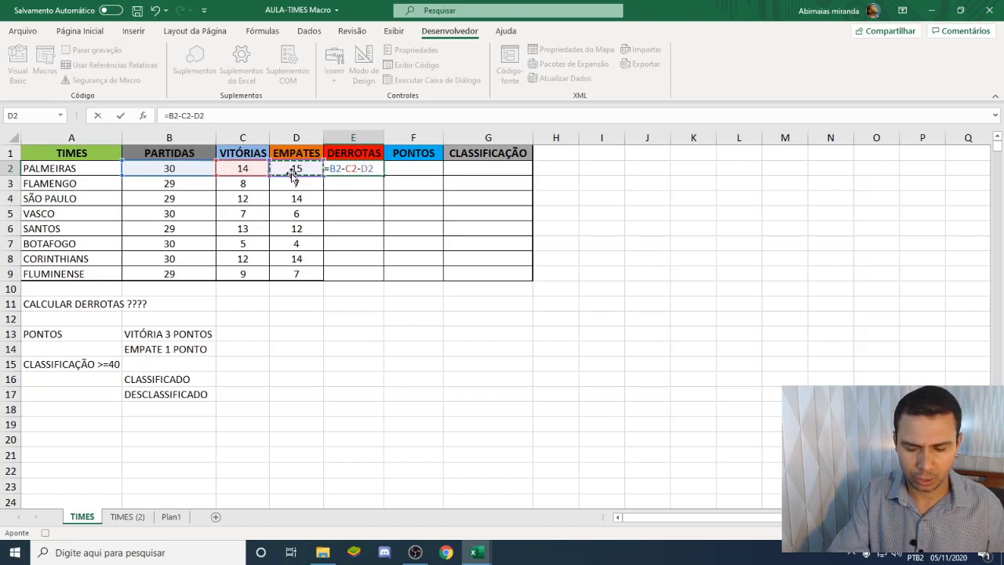
key("Return")
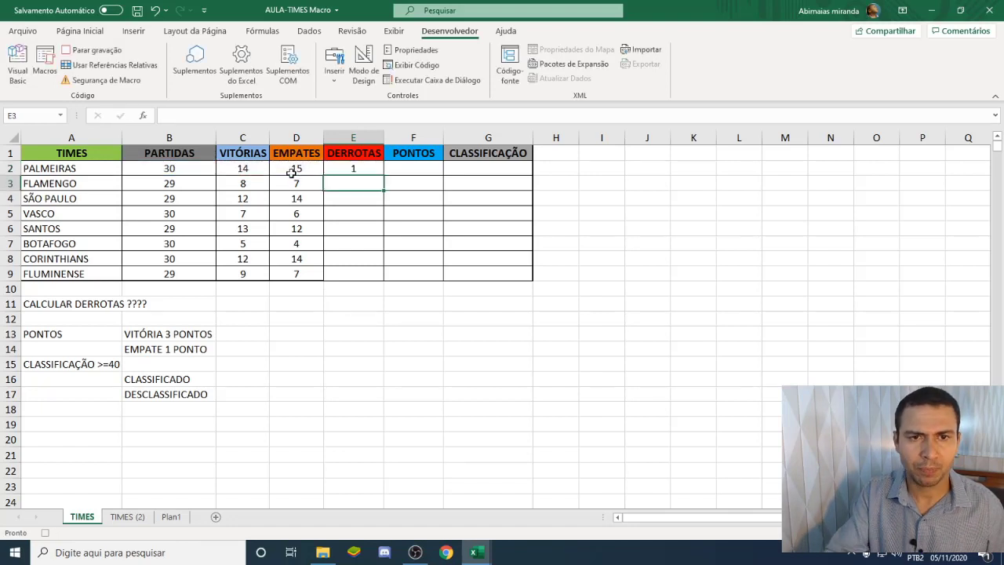
left_click(358, 167)
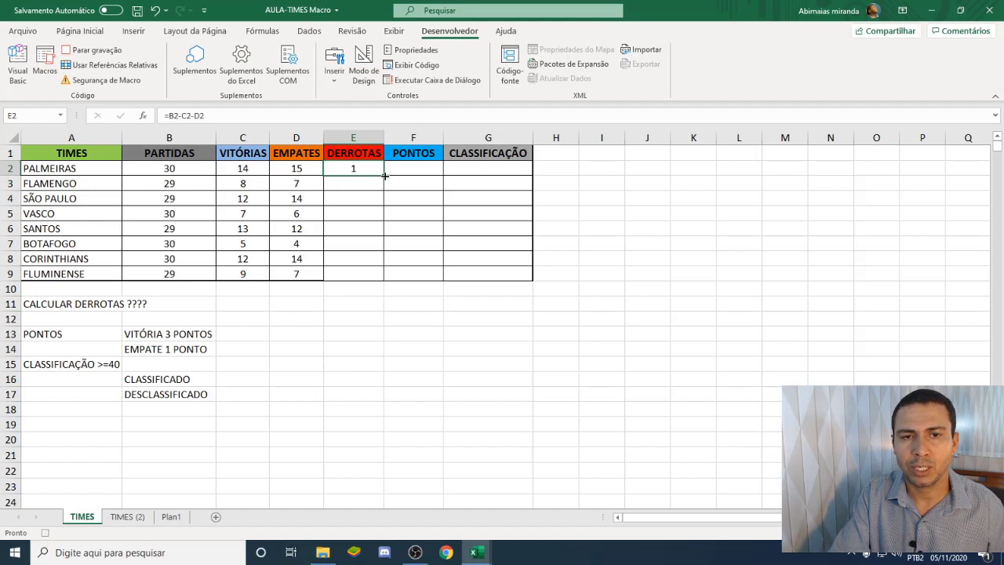
left_click_drag(384, 176, 382, 274)
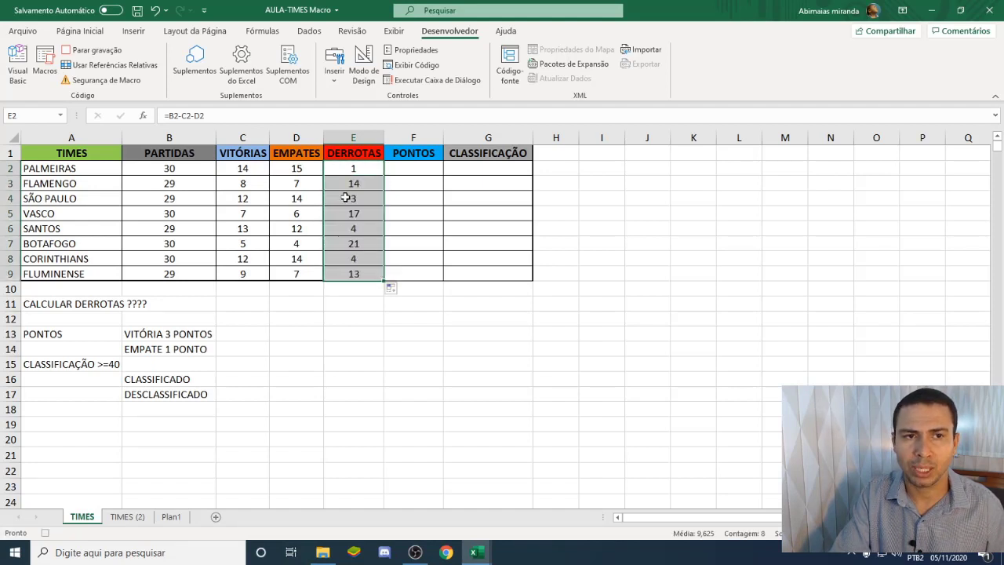
Stop recording the Derrotas macro with the empty cell I8 selected outside the table
left_click(476, 306)
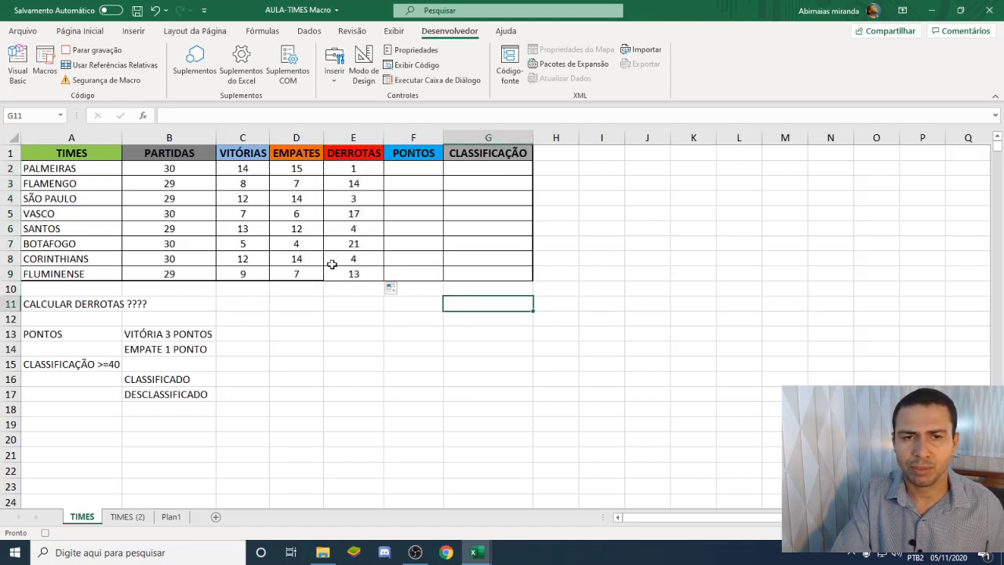
left_click(584, 292)
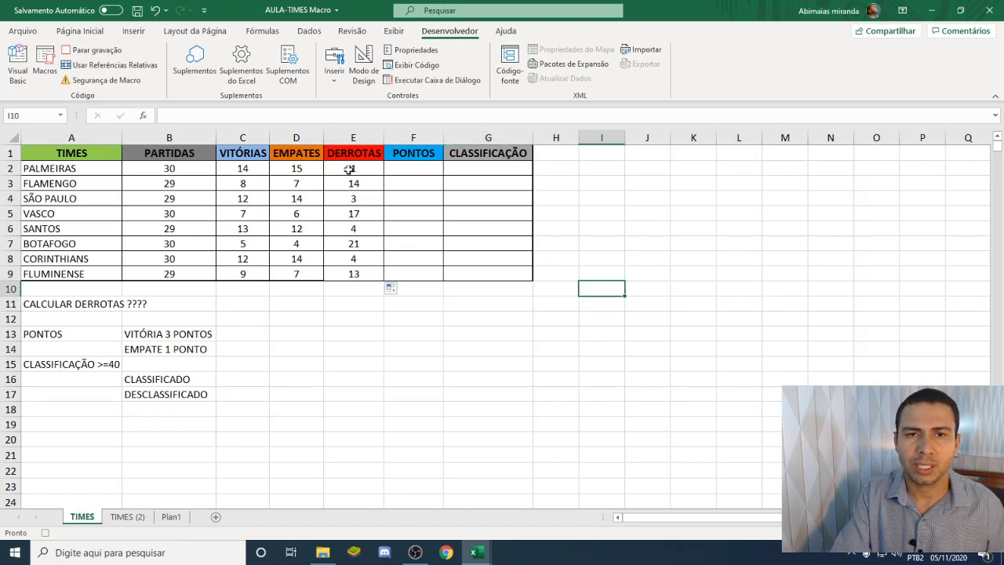
left_click(600, 255)
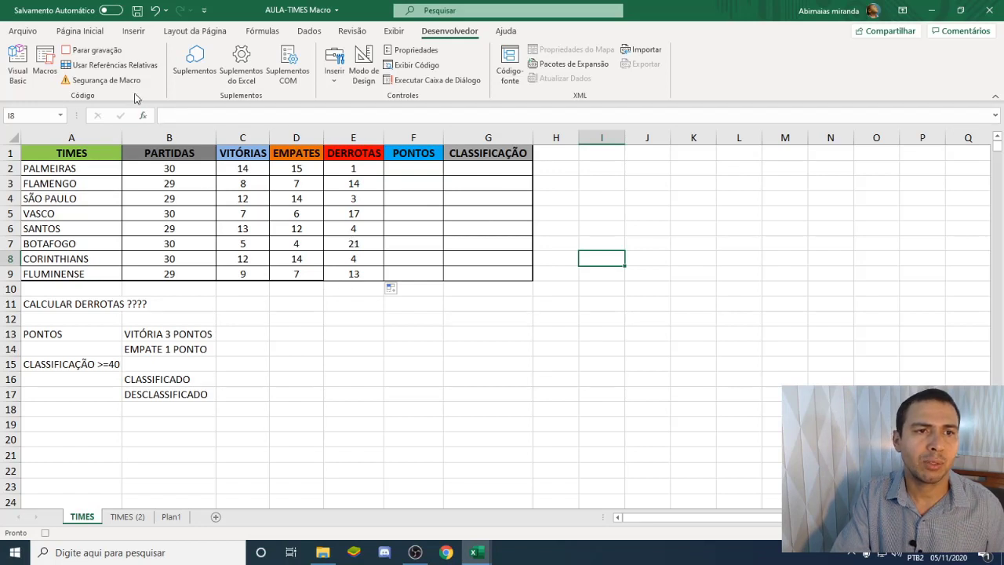
left_click(96, 50)
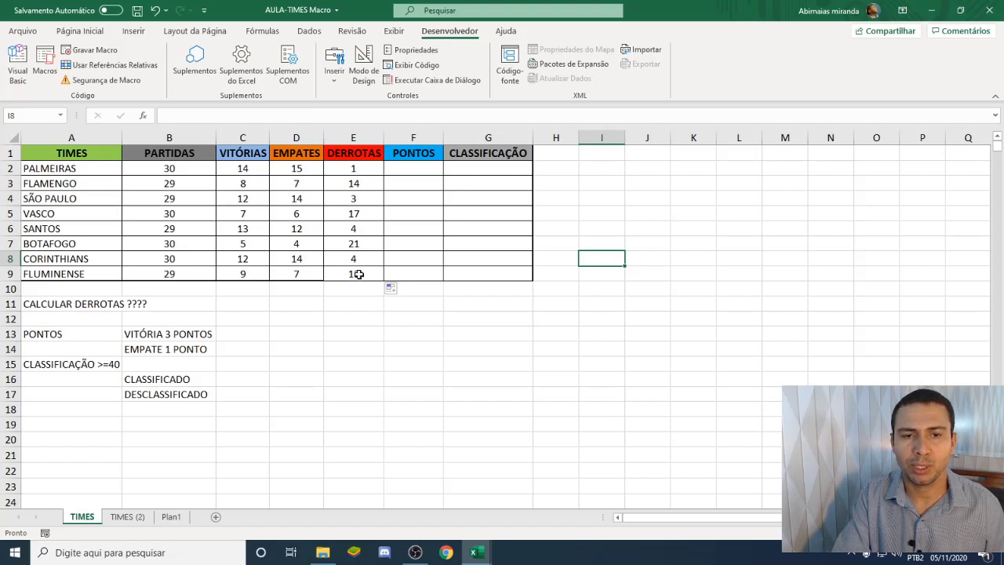
Insert a form control button over about H3:K6 beside the table and assign the Derrotas macro to it
left_click(334, 81)
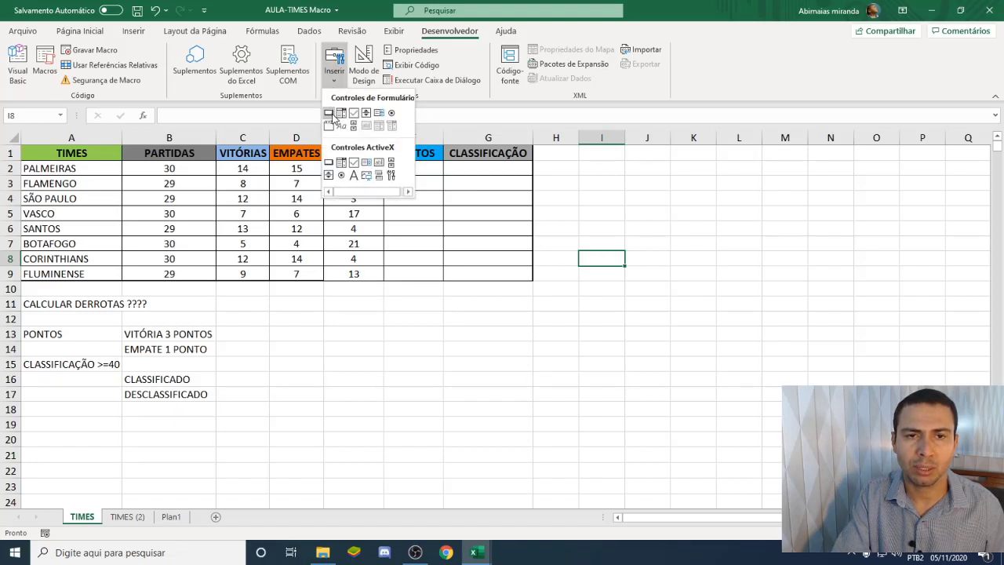
left_click(329, 112)
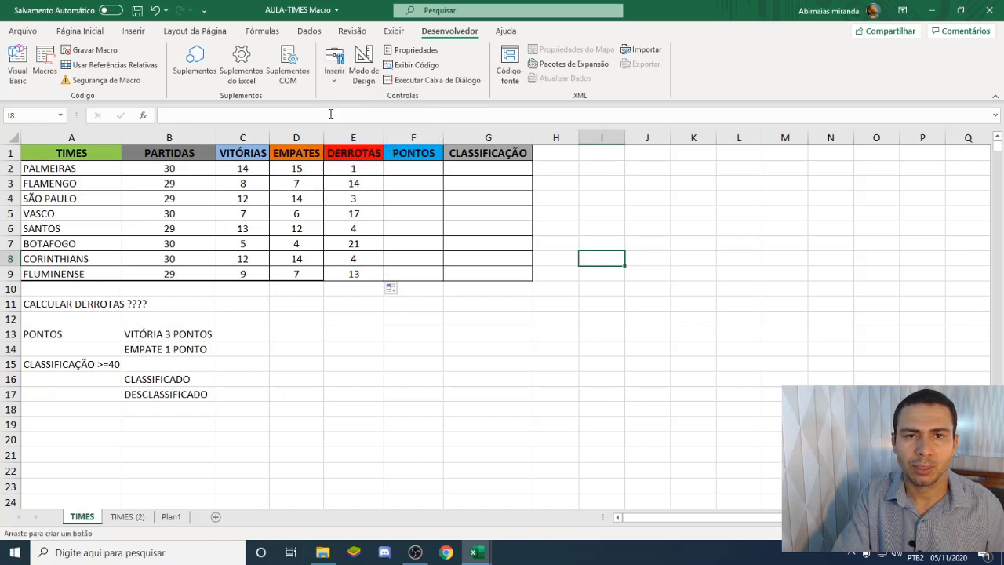
mouse_move(562, 189)
left_mouse_down()
mouse_move(672, 212)
mouse_move(673, 231)
mouse_move(695, 229)
left_mouse_up()
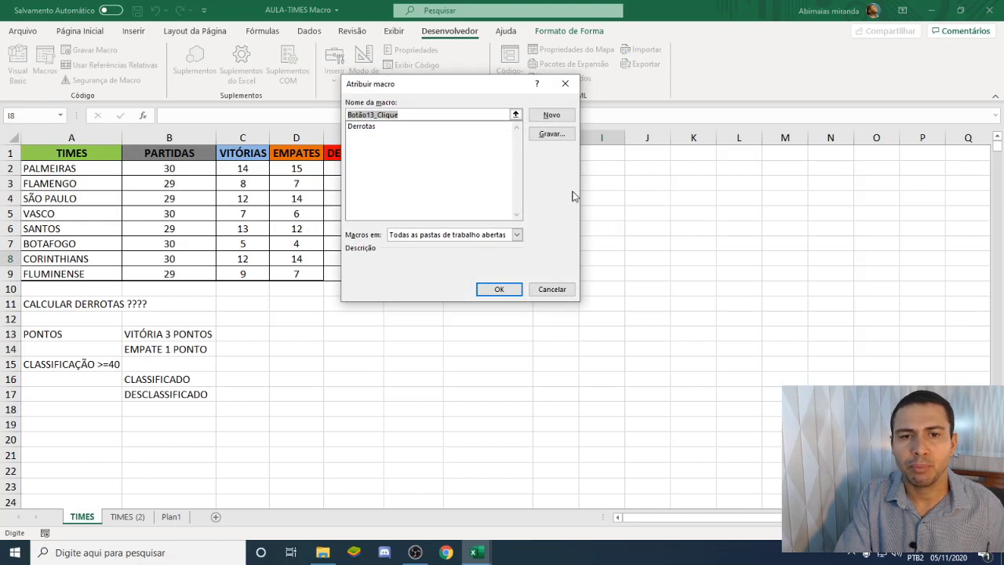
left_click(359, 129)
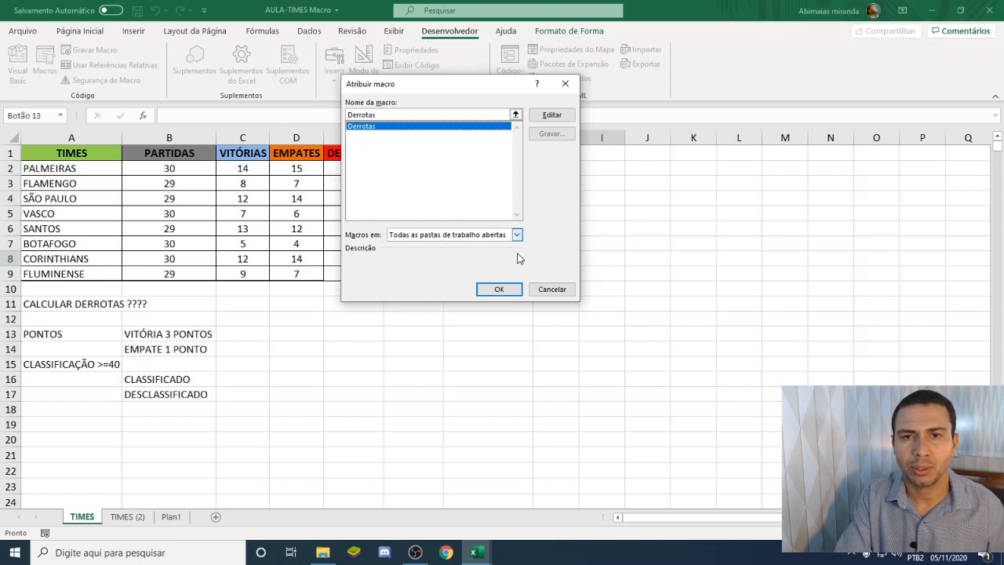
left_click(507, 289)
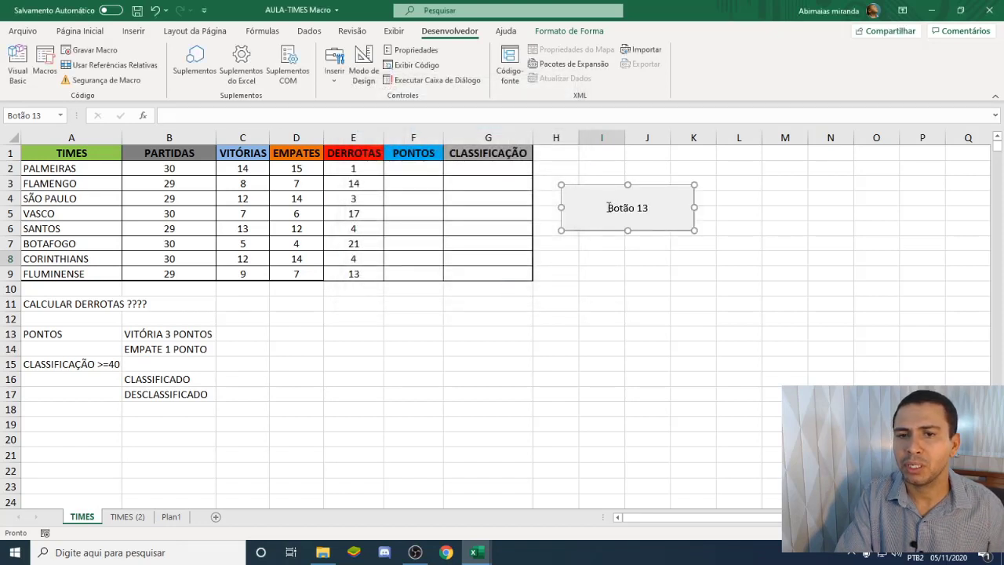
Replace the new button's label with Derrotas and deselect the button
left_click(609, 207)
key("Delete")
key("Delete")
key("Delete")
key("Delete")
key("Delete")
key("Delete")
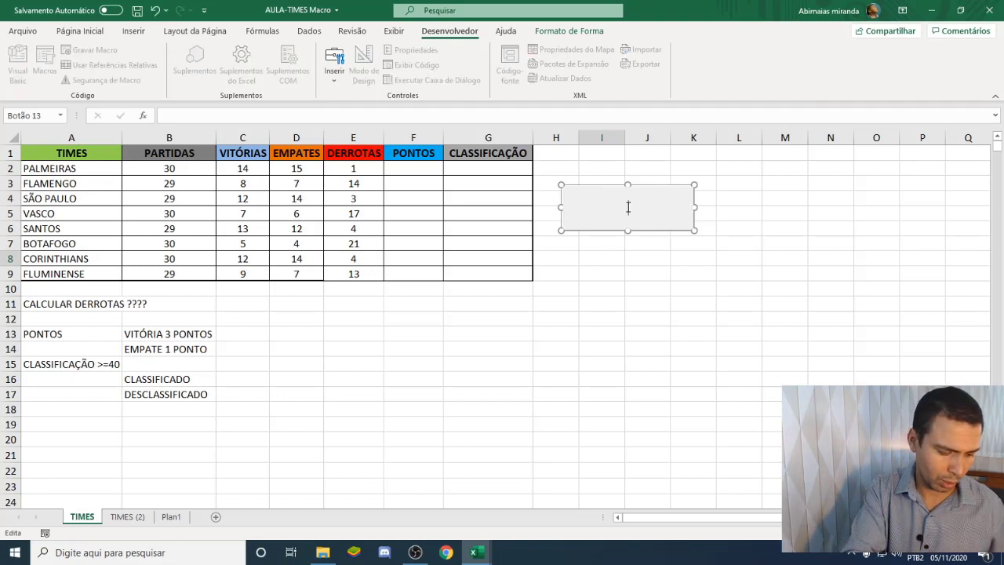
type("Derrotas")
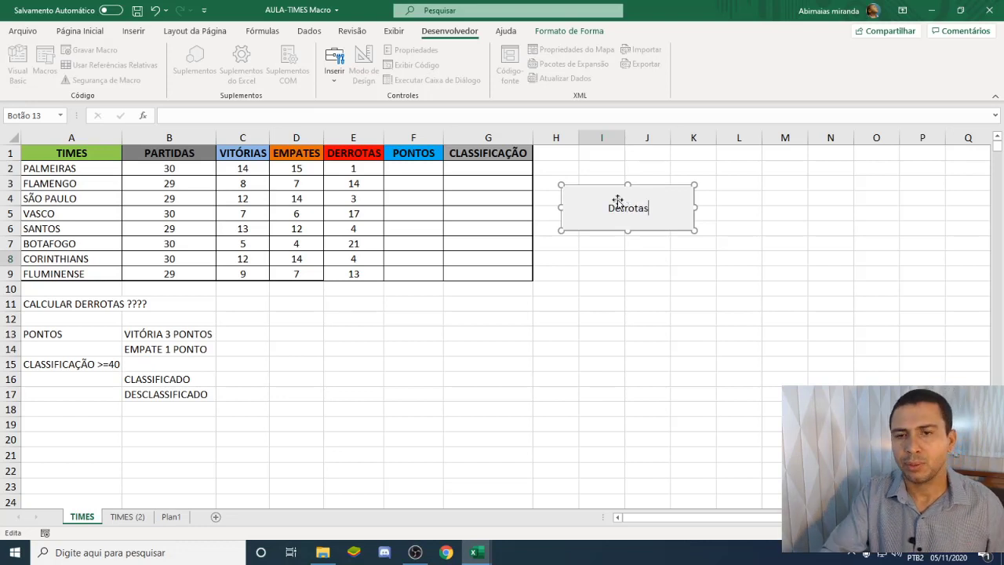
left_click(664, 244)
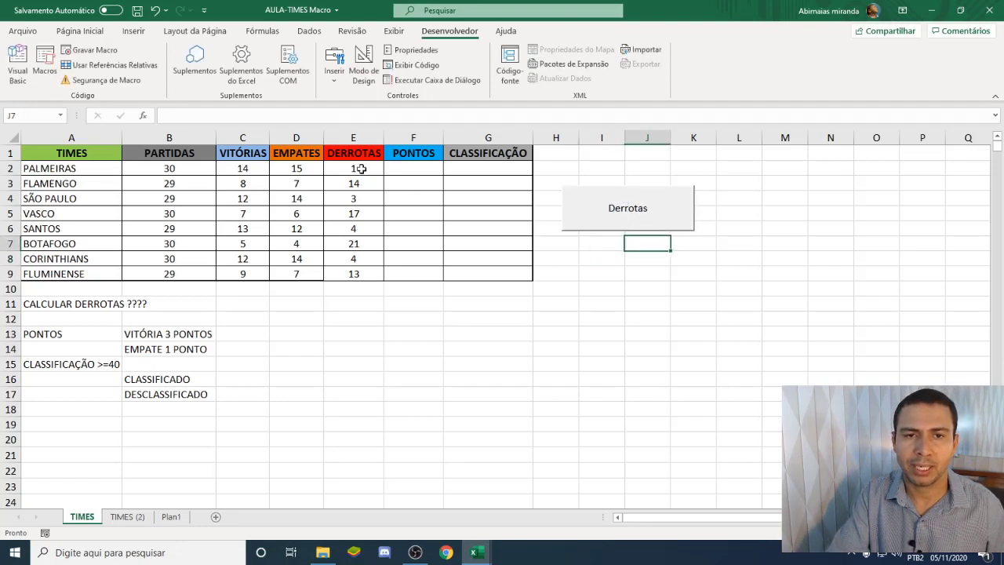
Test the Derrotas button twice, clearing the defeats in E2:E9 before each run
left_click_drag(359, 168, 362, 274)
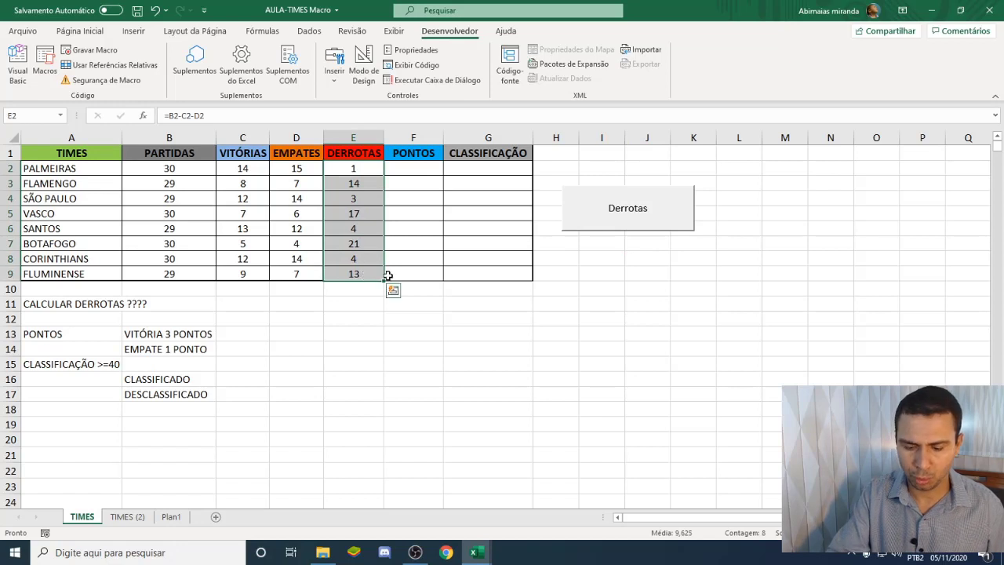
key("Delete")
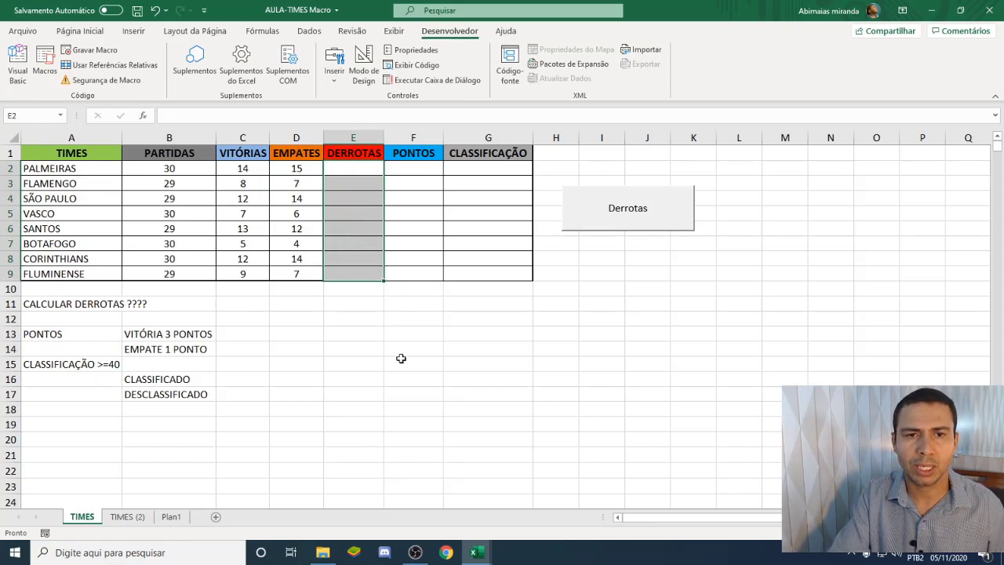
left_click(401, 358)
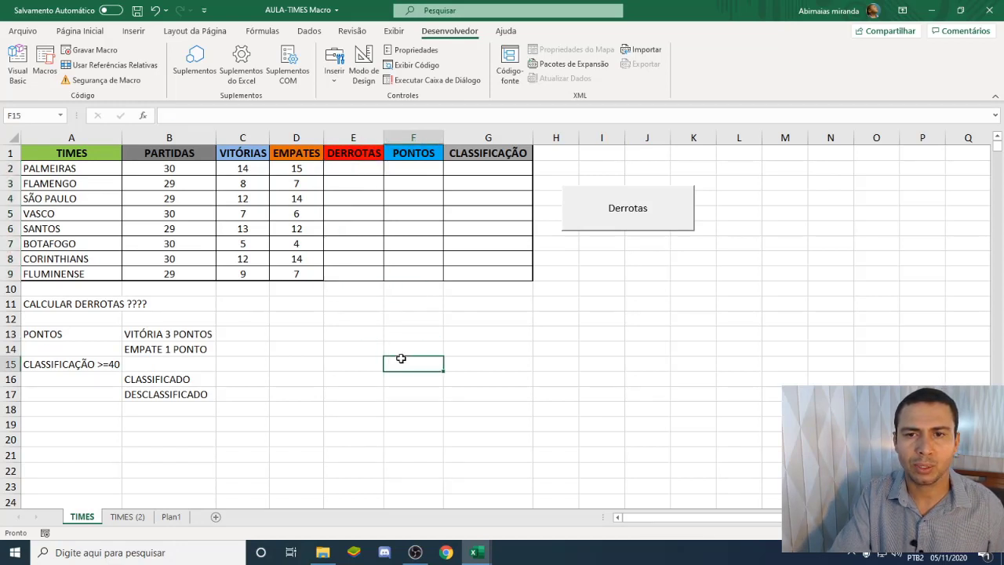
left_click(628, 231)
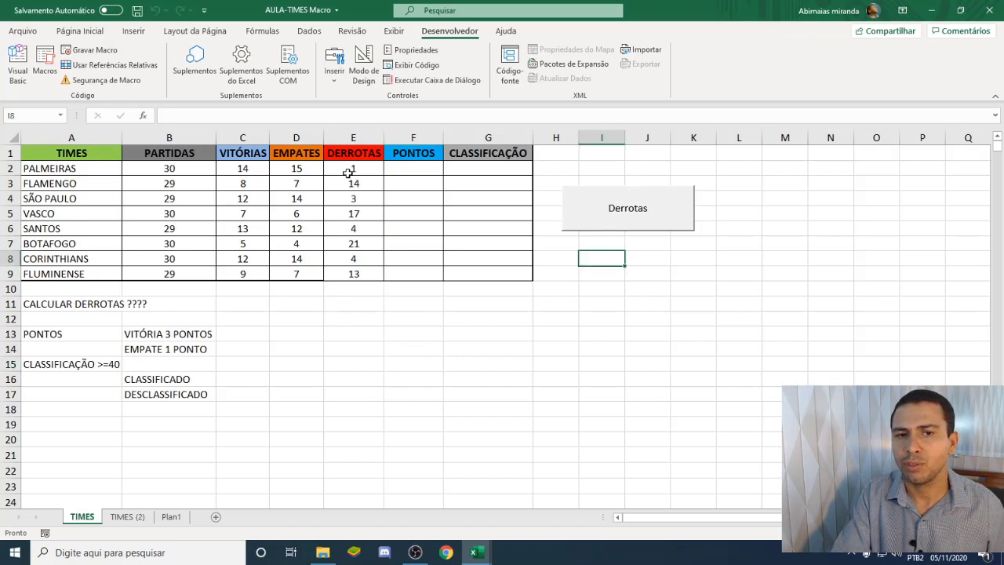
left_click_drag(354, 168, 349, 272)
key("Delete")
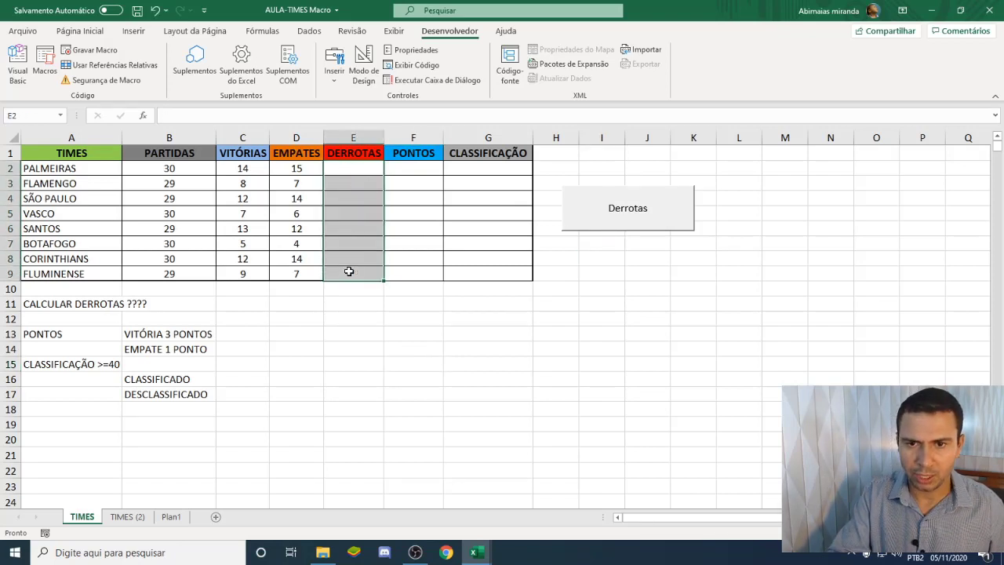
left_click(628, 232)
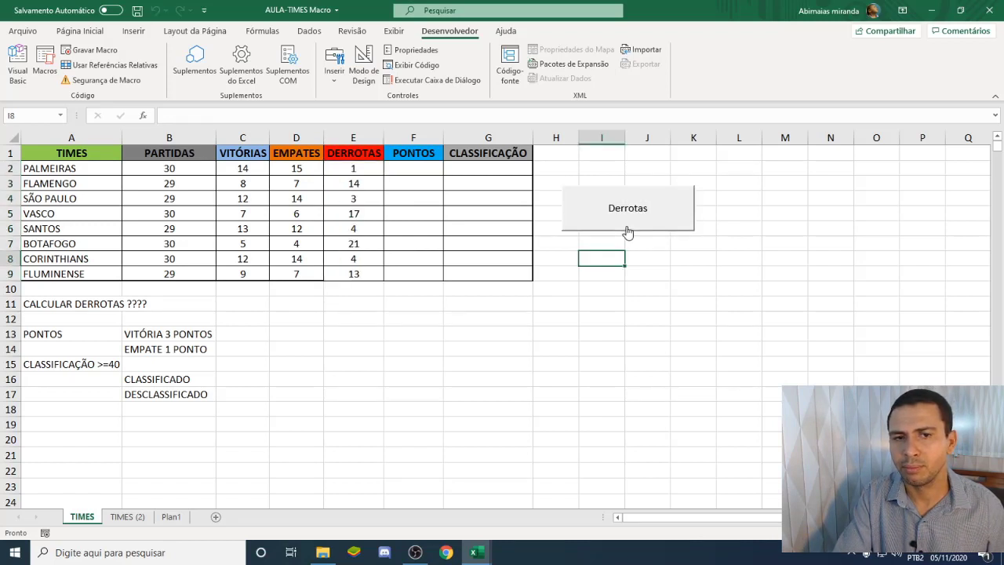
left_click(553, 305)
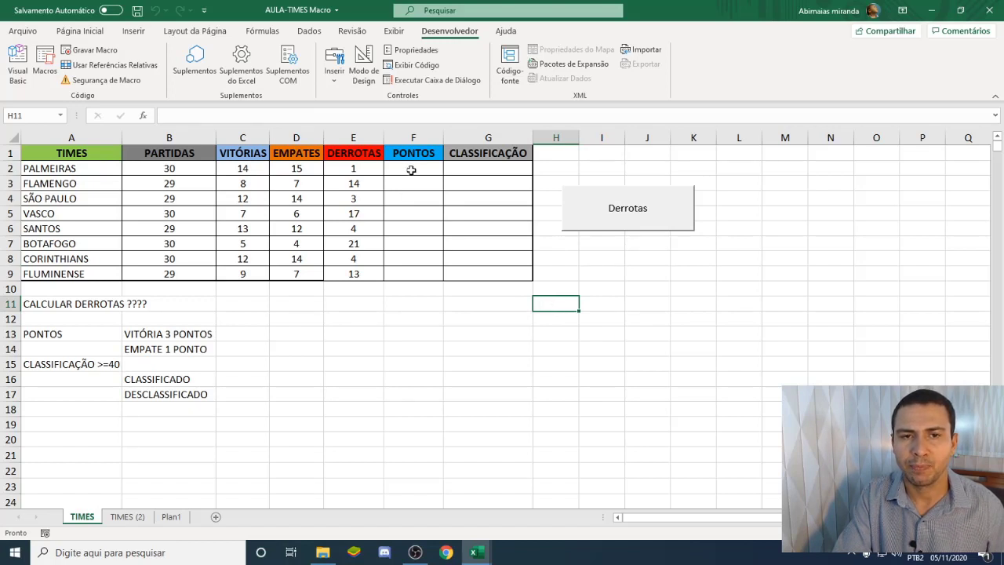
left_click(408, 170)
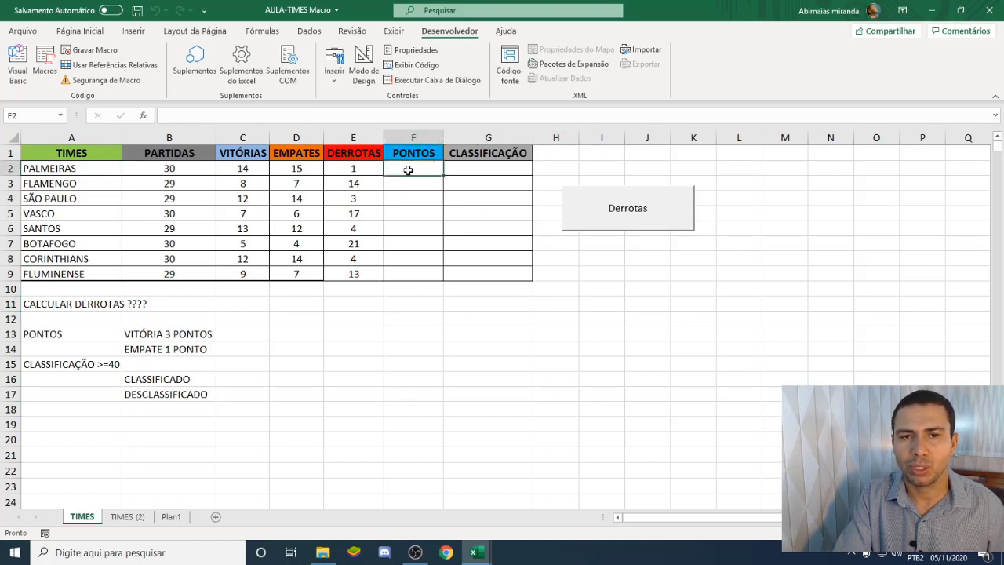
left_click(479, 170)
left_click(425, 173)
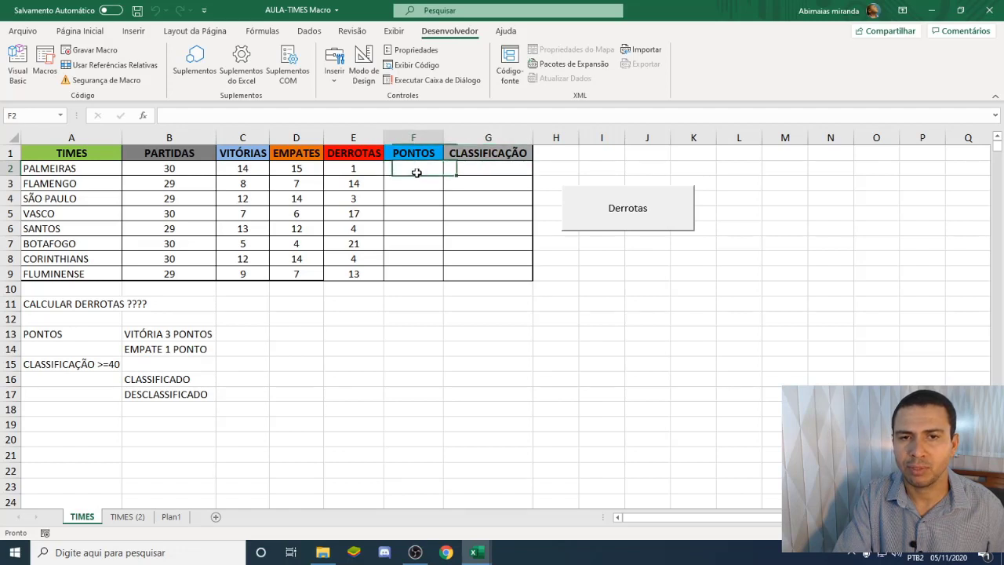
left_click(486, 170)
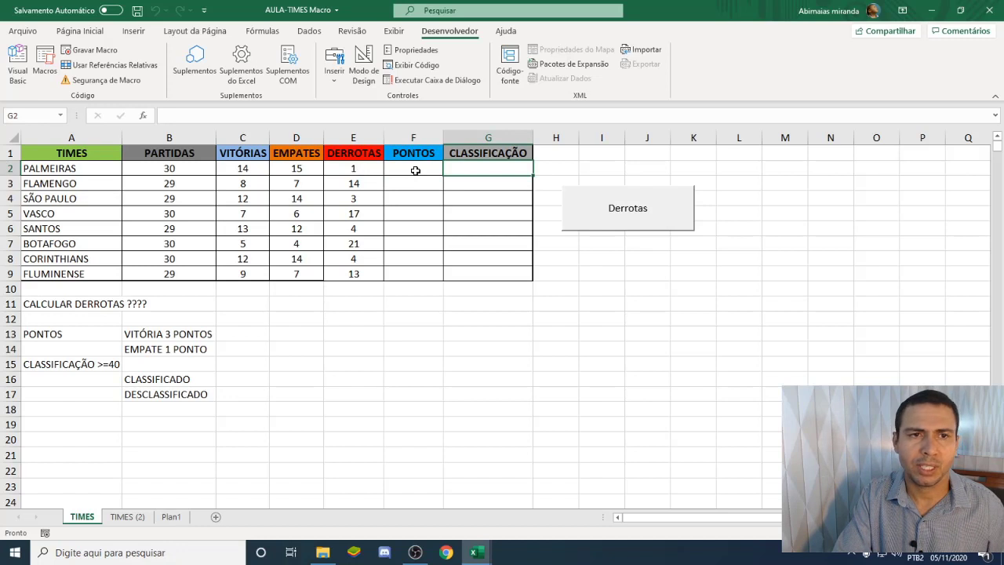
key("Return")
left_click(522, 361)
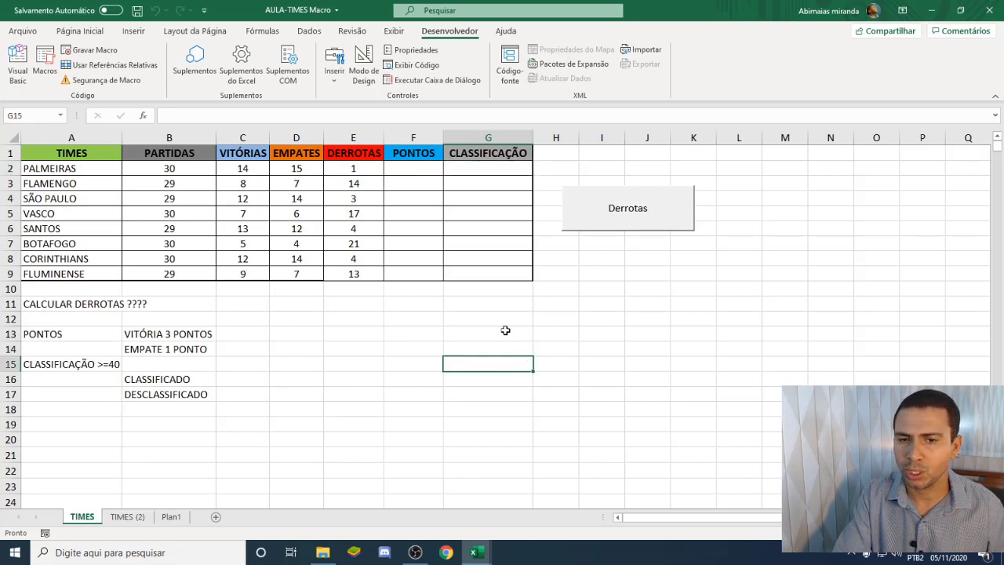
left_click(505, 330)
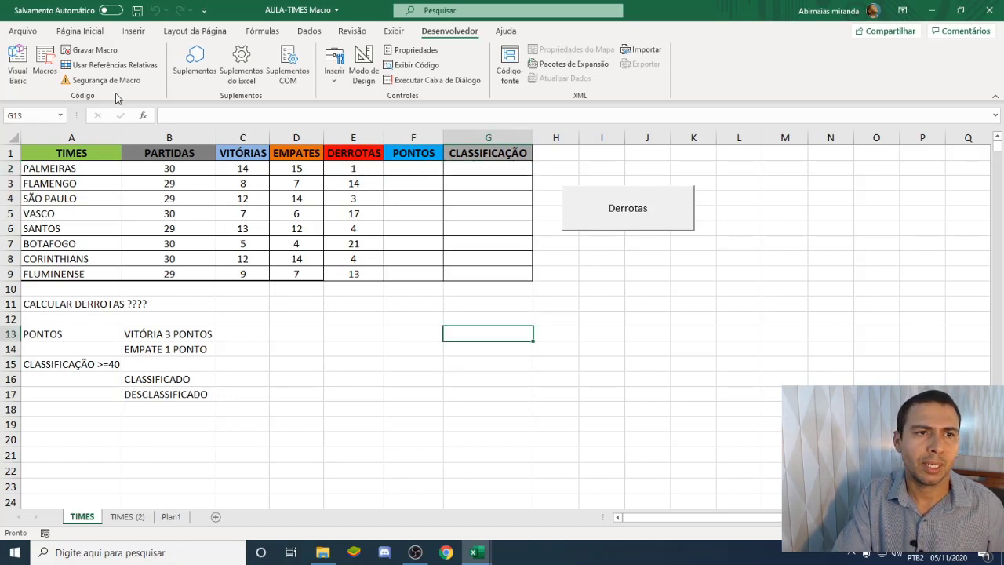
Start recording a new macro named calculos, stored in this workbook
left_click(95, 50)
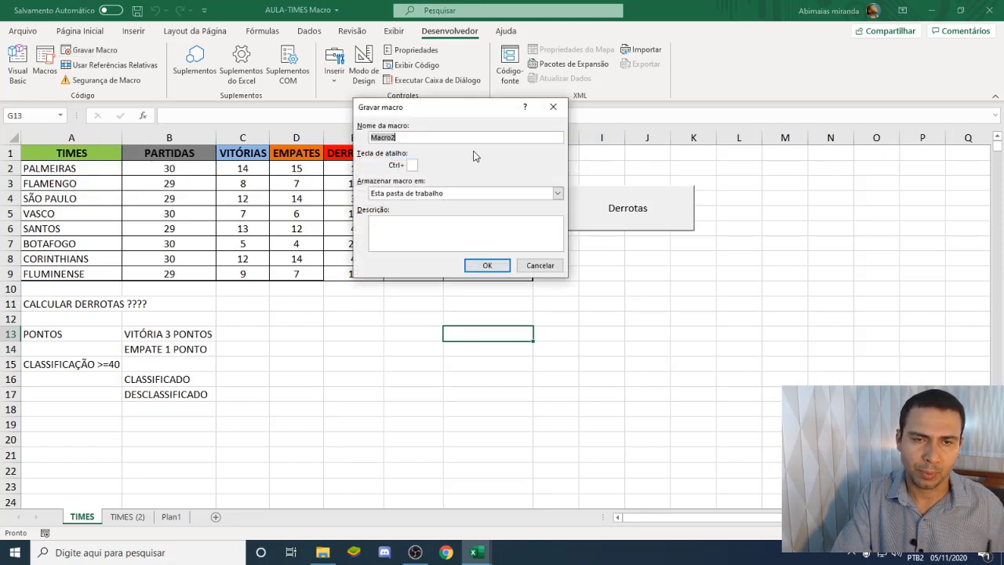
type("calc")
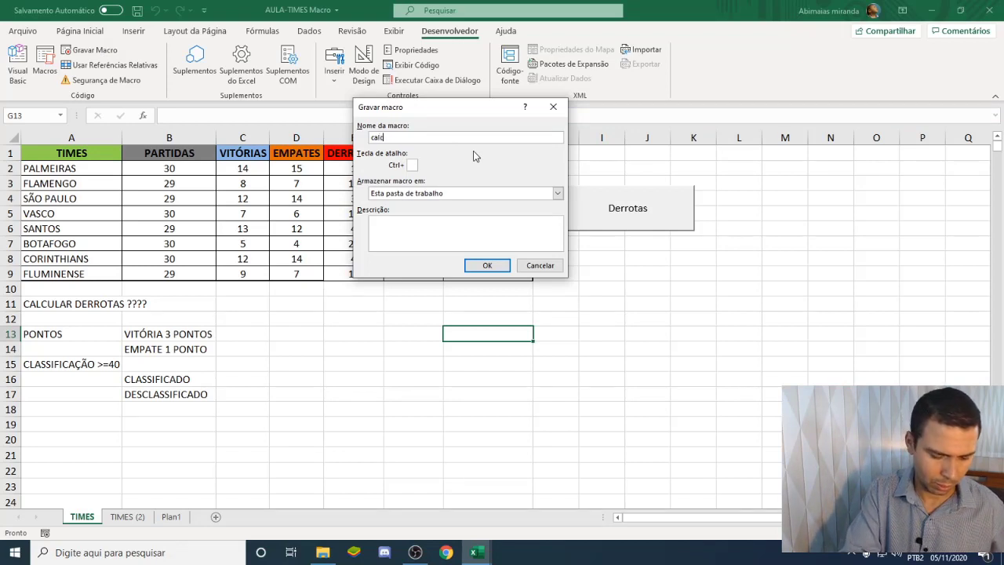
type("ulos")
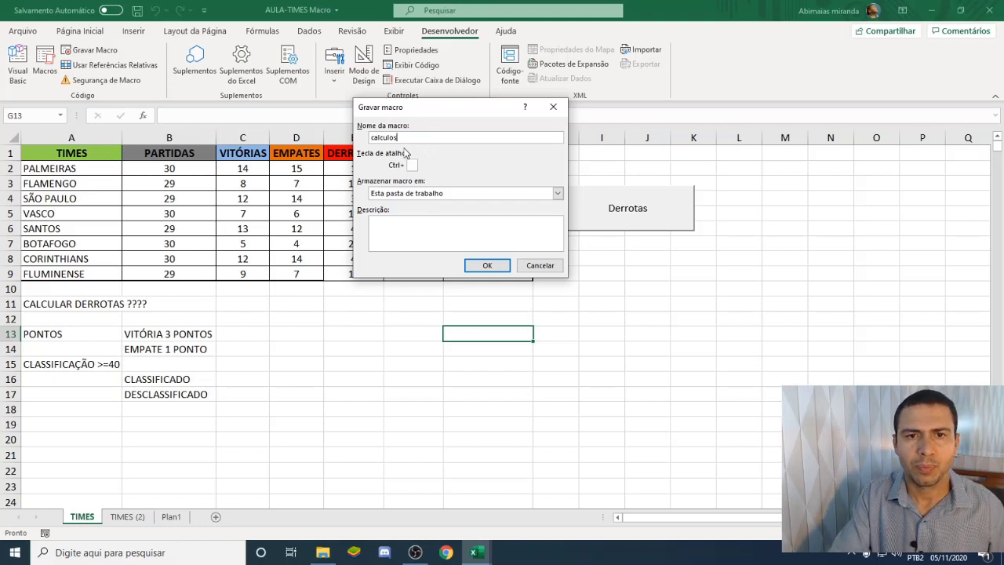
left_click(485, 265)
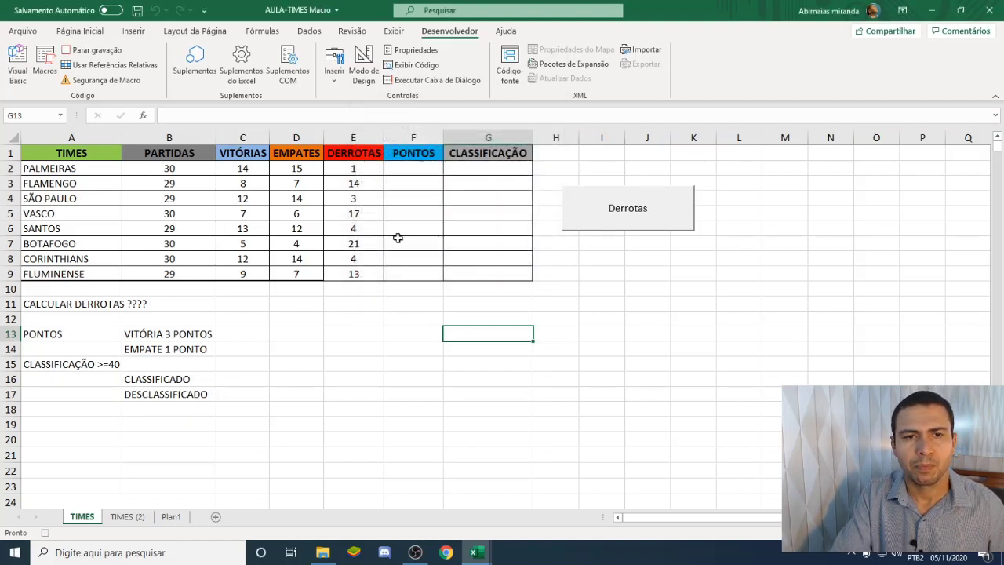
Calculate the first team's points in F2 with =C2*3+D2 and fill the formula down through F9
left_click(419, 171)
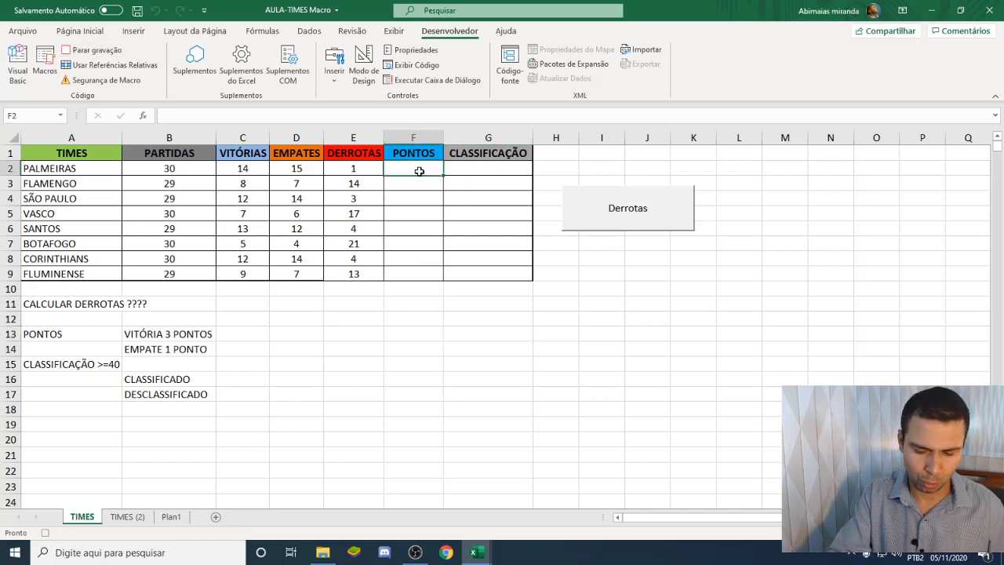
type("=")
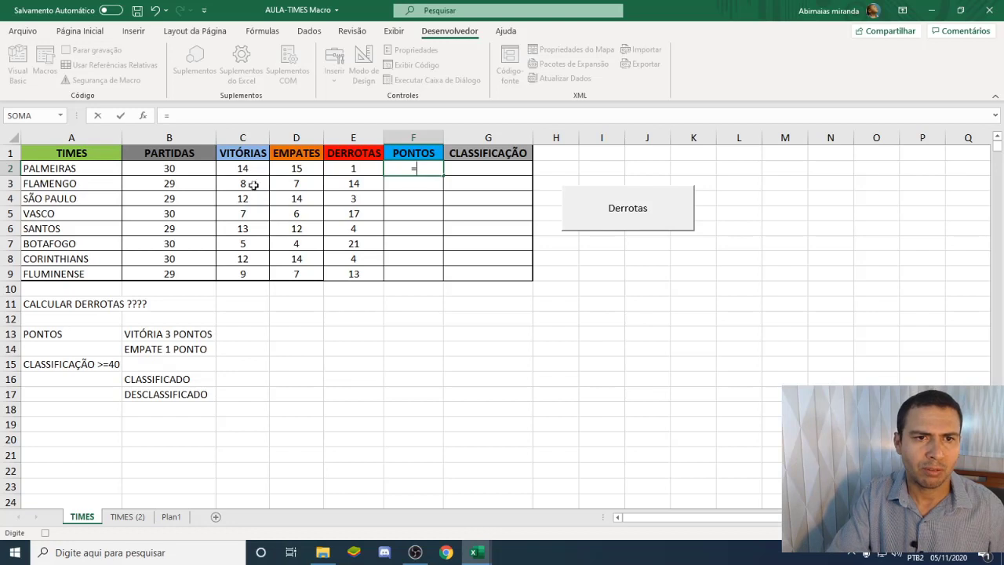
left_click(236, 169)
type("*")
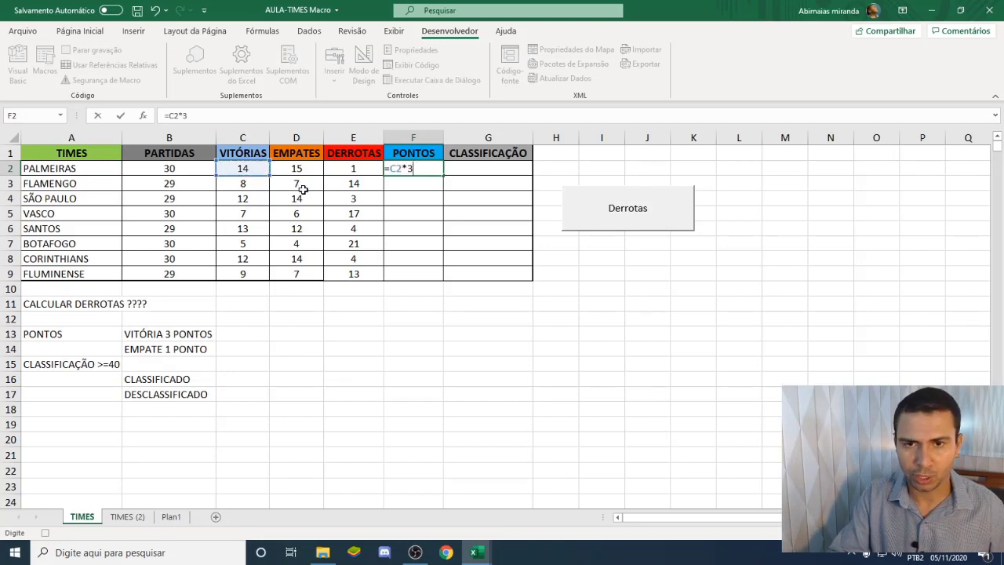
type("3+")
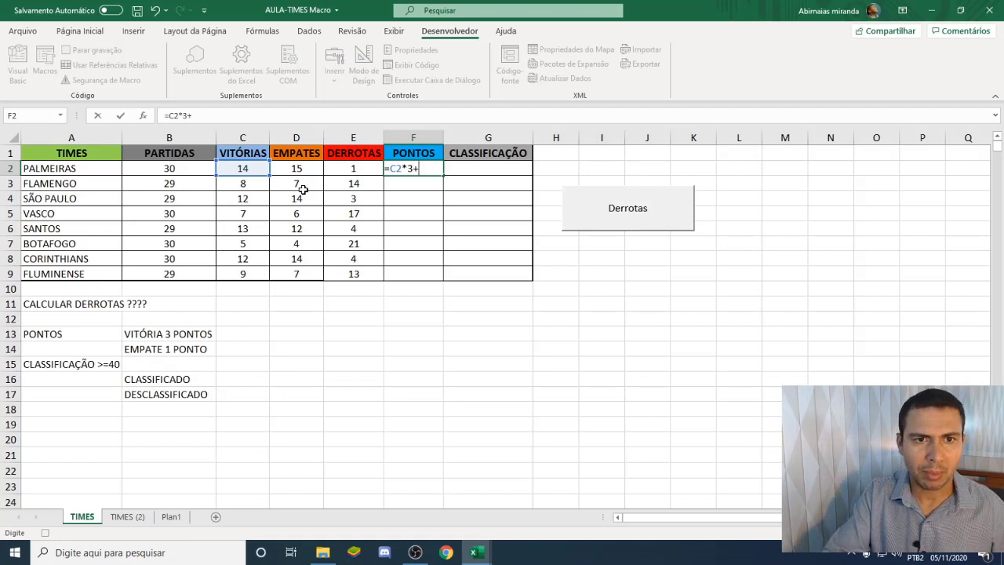
left_click(299, 169)
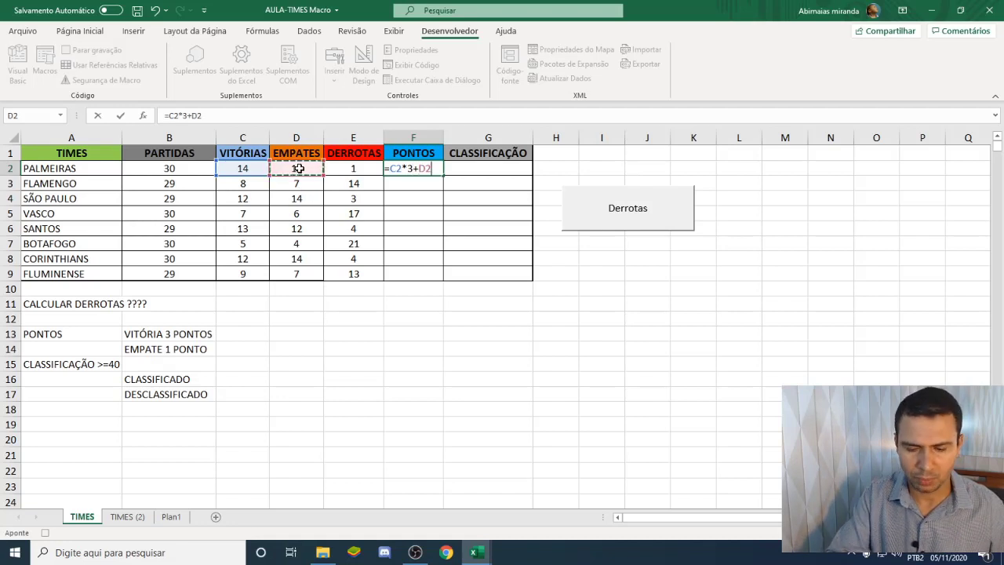
key("Return")
left_click(427, 172)
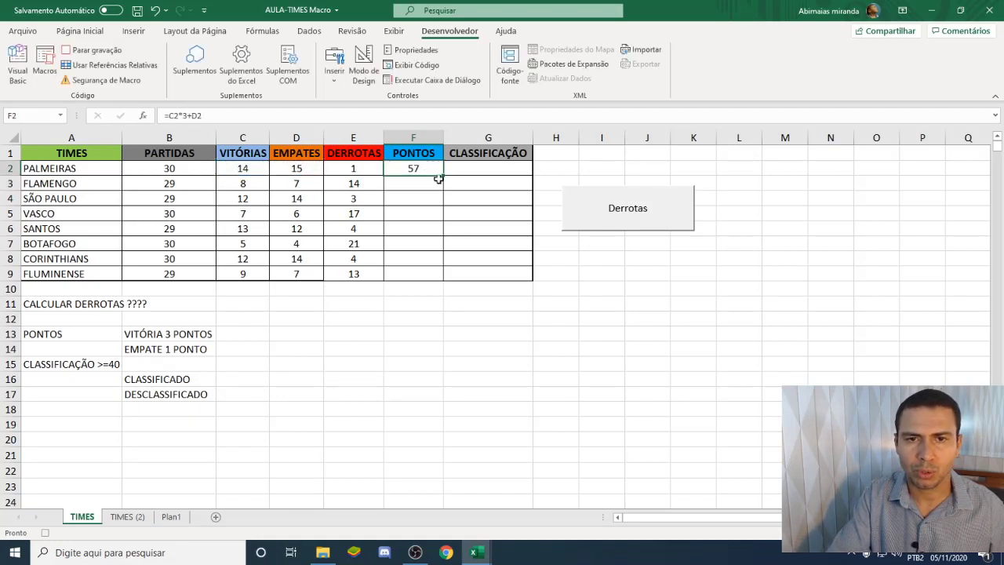
left_click_drag(444, 176, 439, 274)
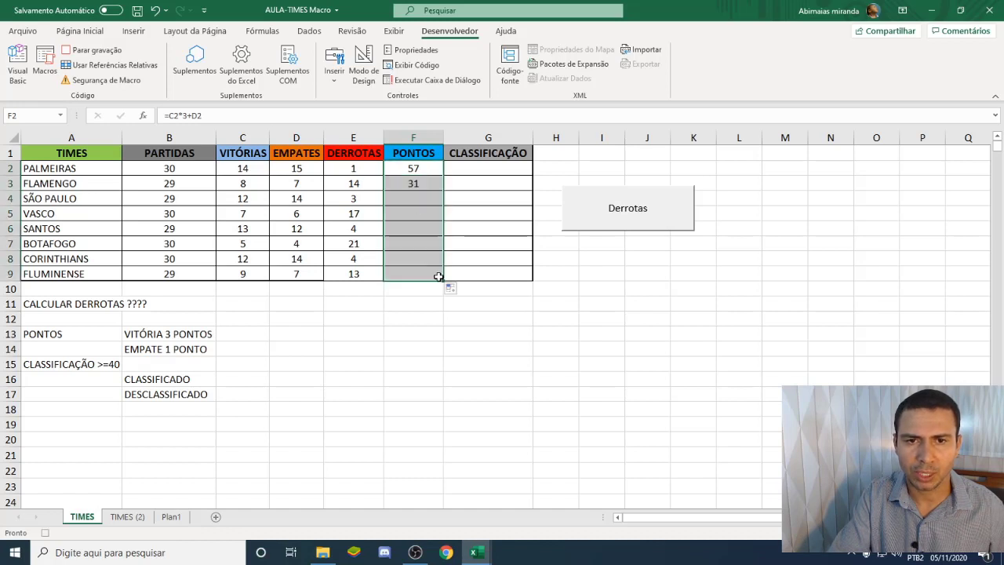
Enter the classification formula =SE(F2>=40;"Classificado";"Desclassificado") for the first team in G2
left_click(475, 170)
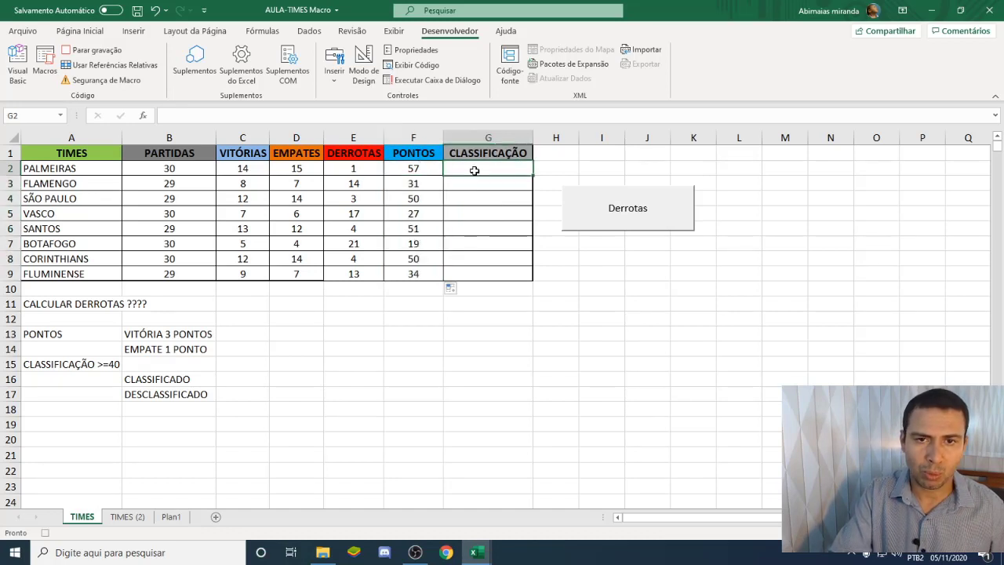
type("=")
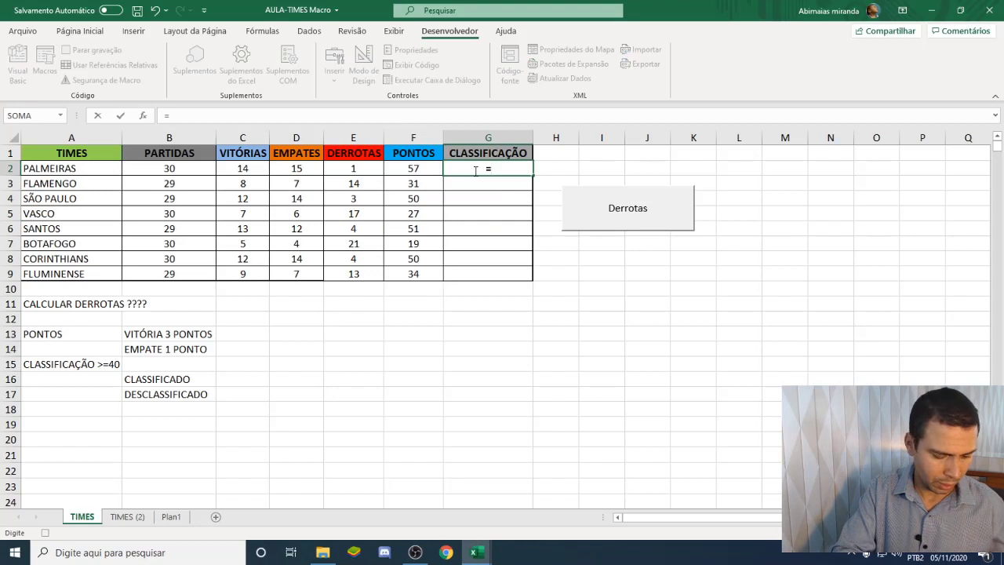
type("se(")
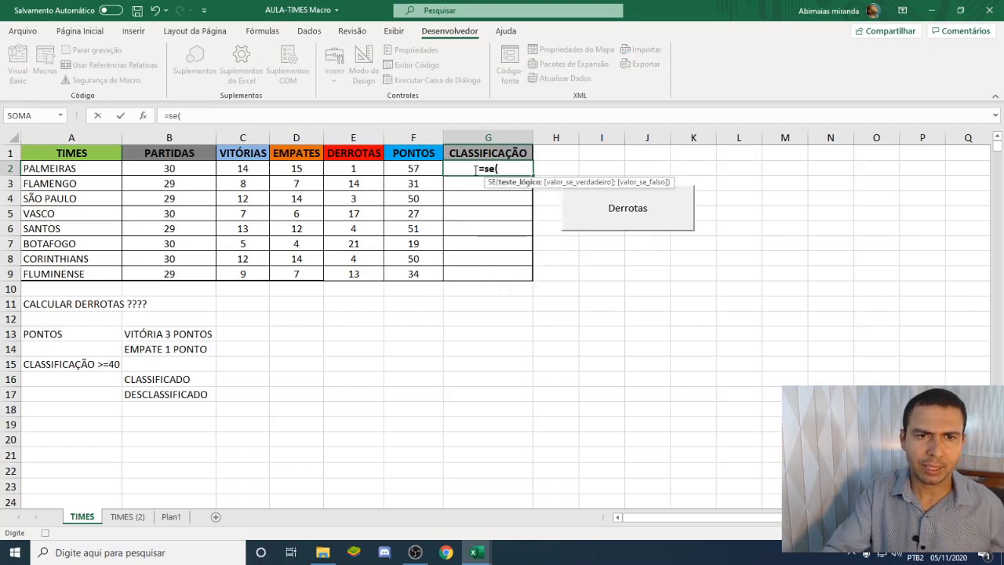
left_click(413, 169)
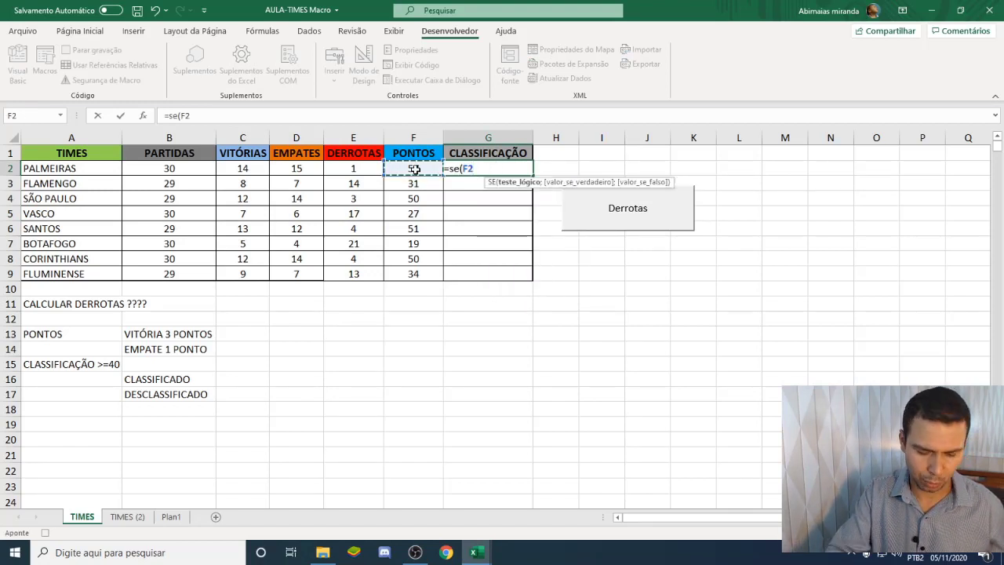
type(">")
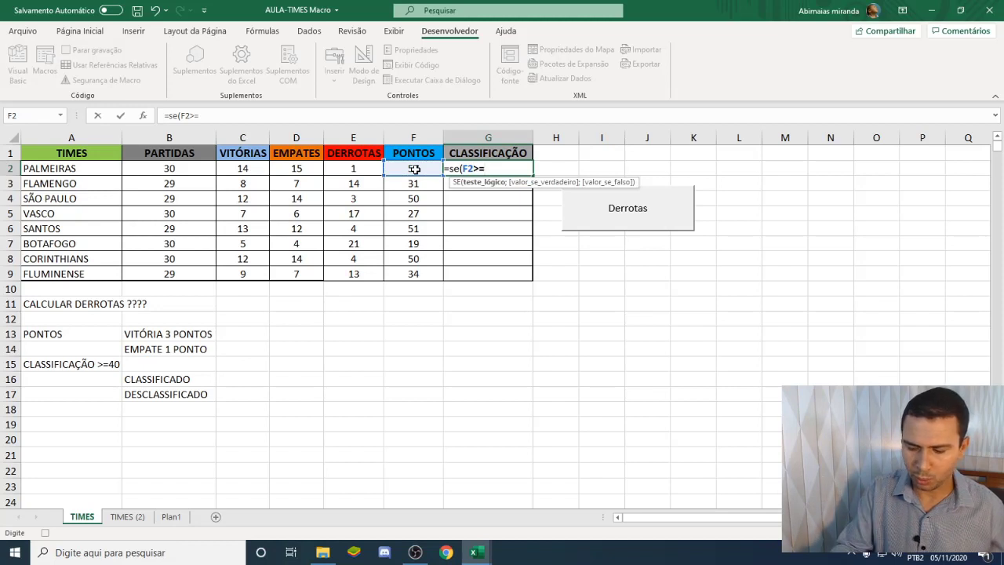
type("=40")
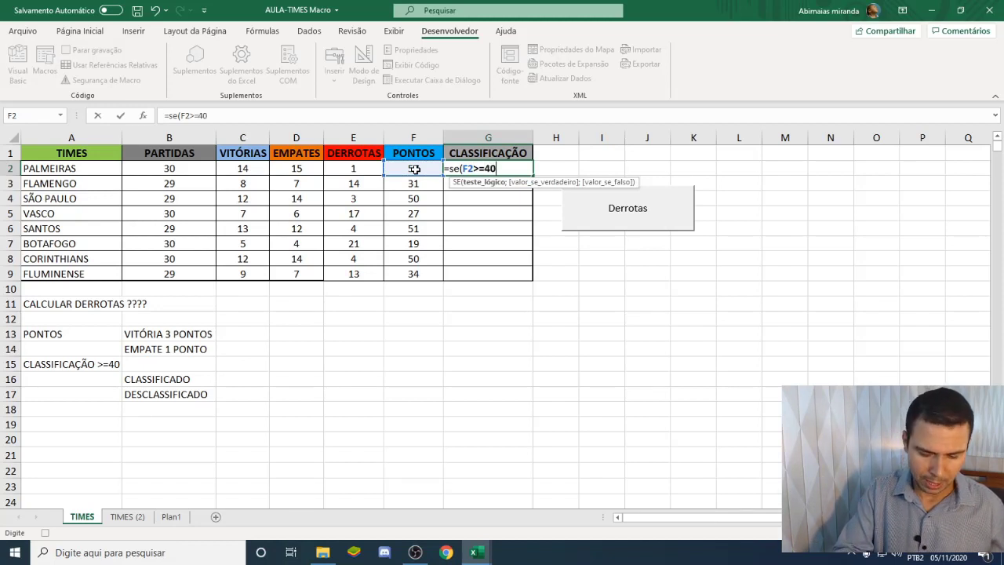
type(";\"Clas")
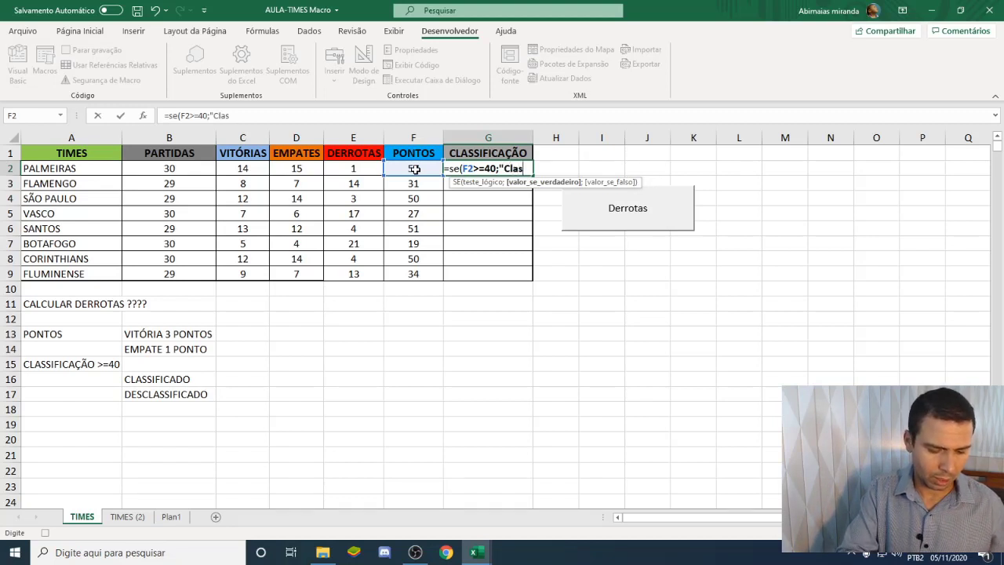
type("sificad")
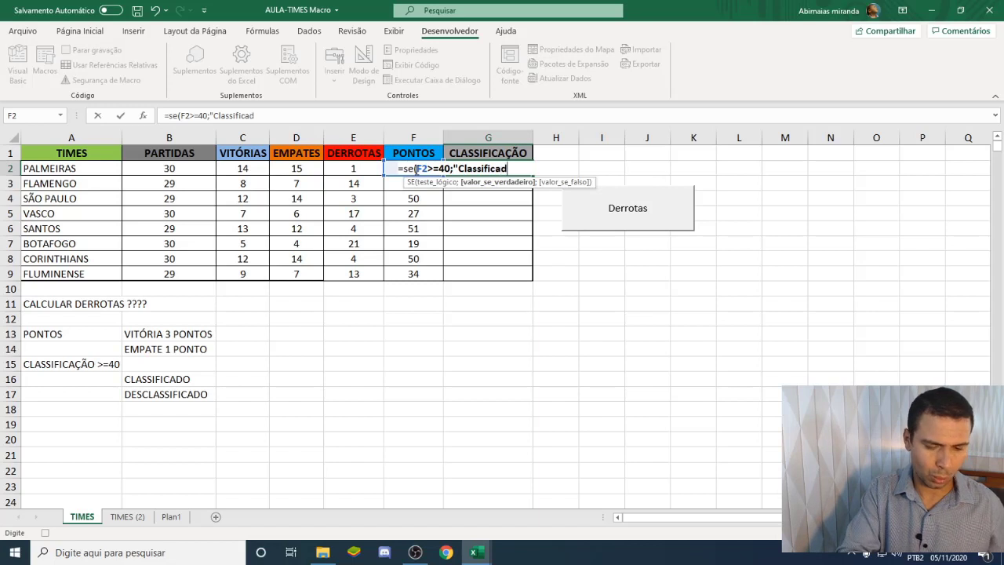
type("i")
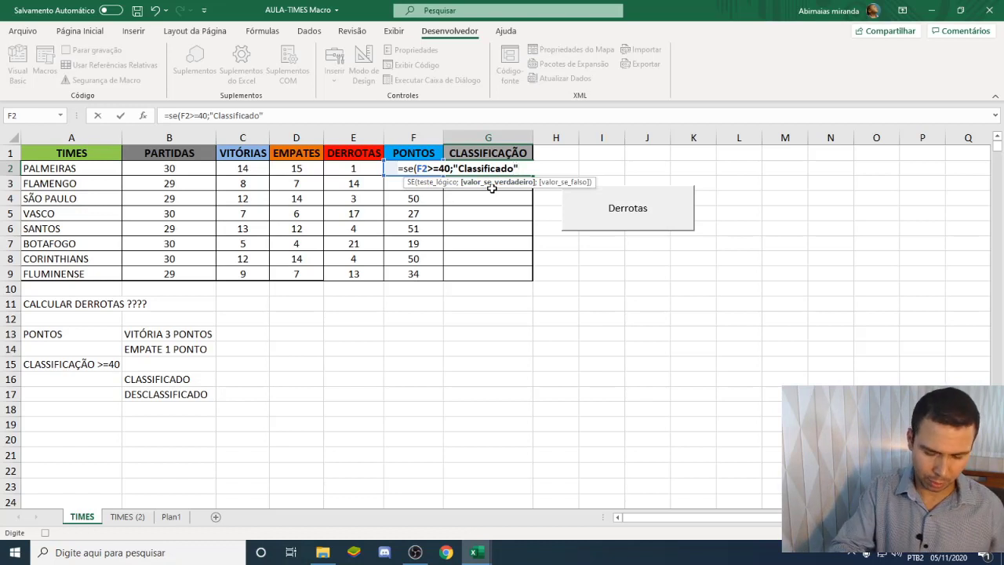
type(";")
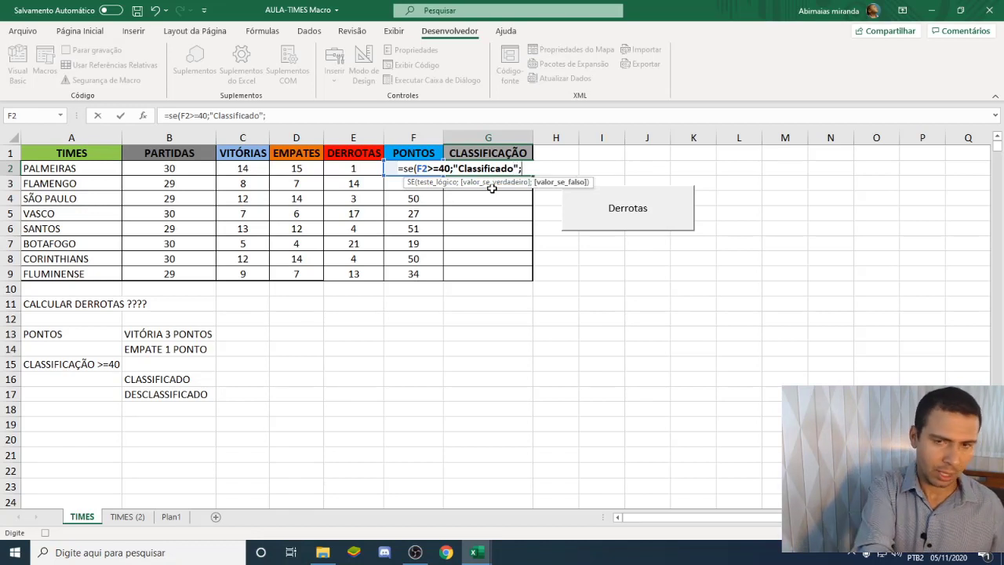
type("\"Des")
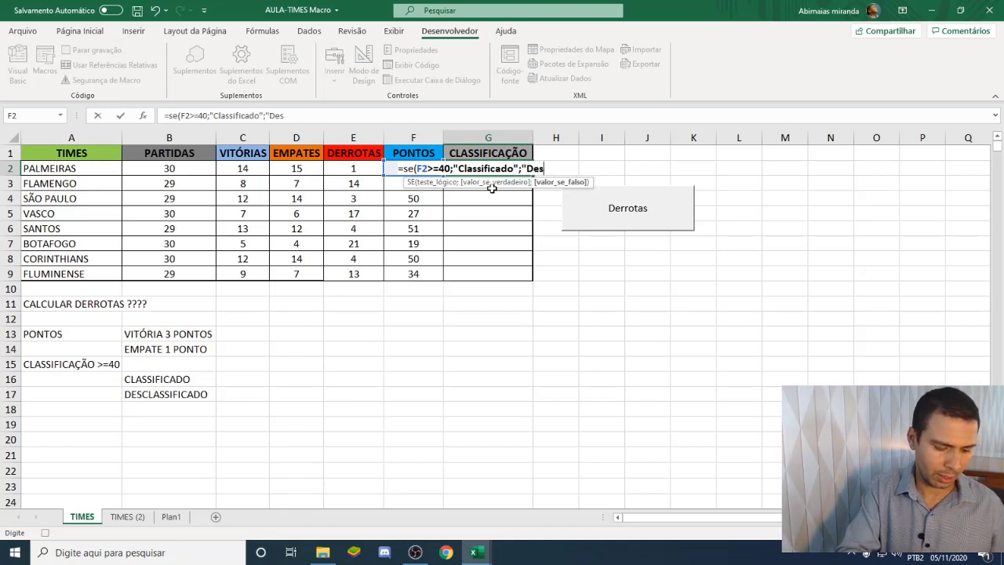
type("classi")
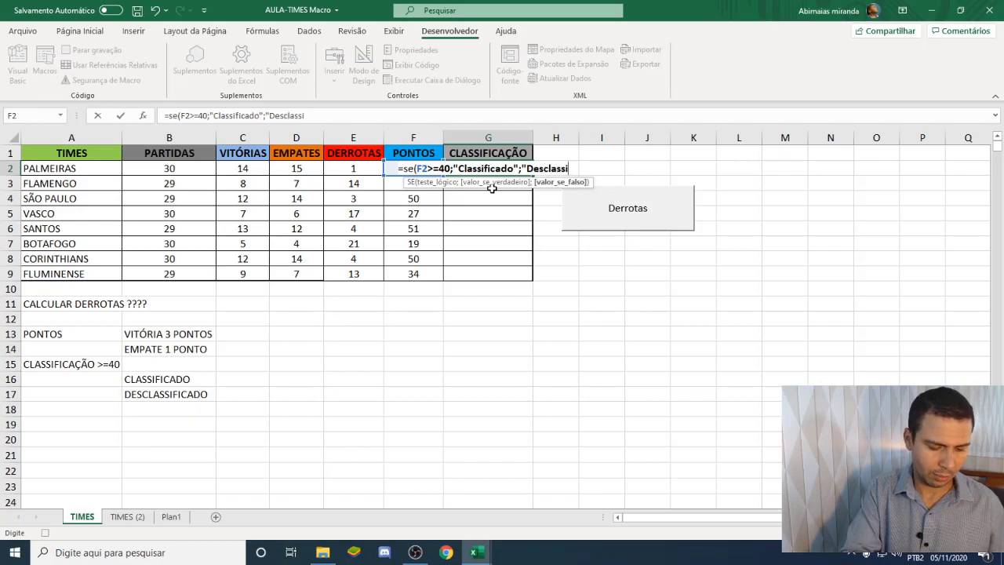
type("ficado\"")
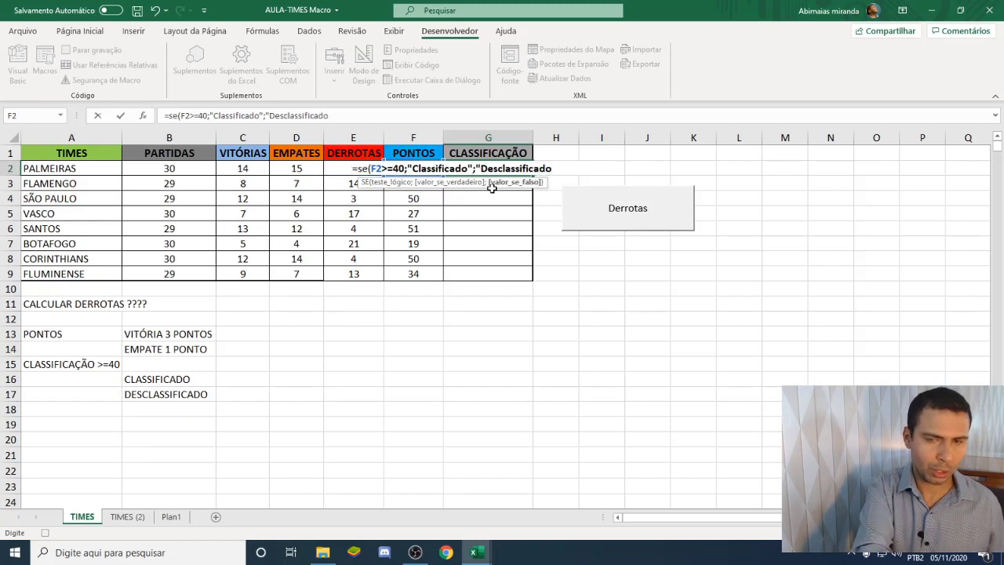
type(")")
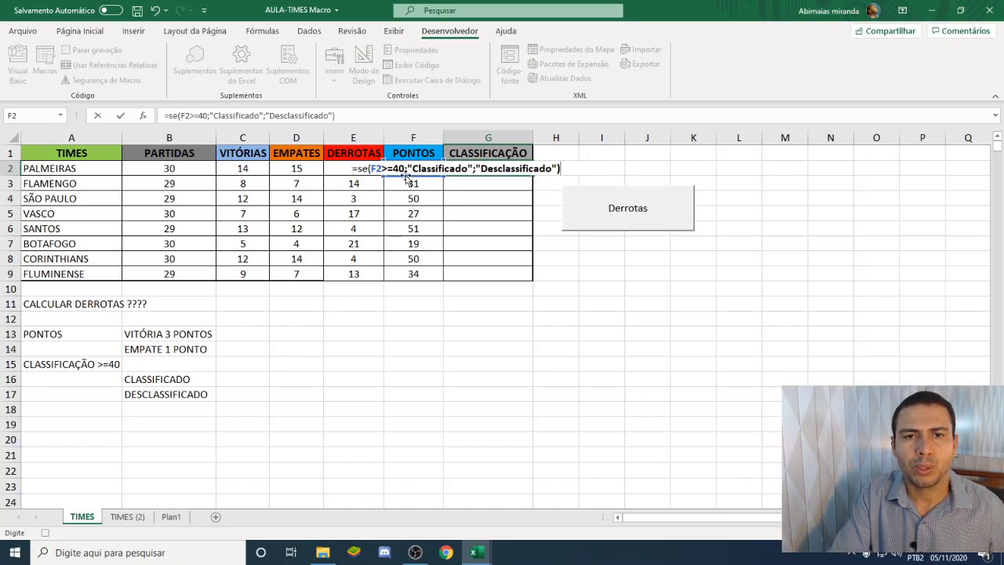
key("Return")
Fill the classification formula from G2 down through G9 and stop recording the macro
left_click(514, 173)
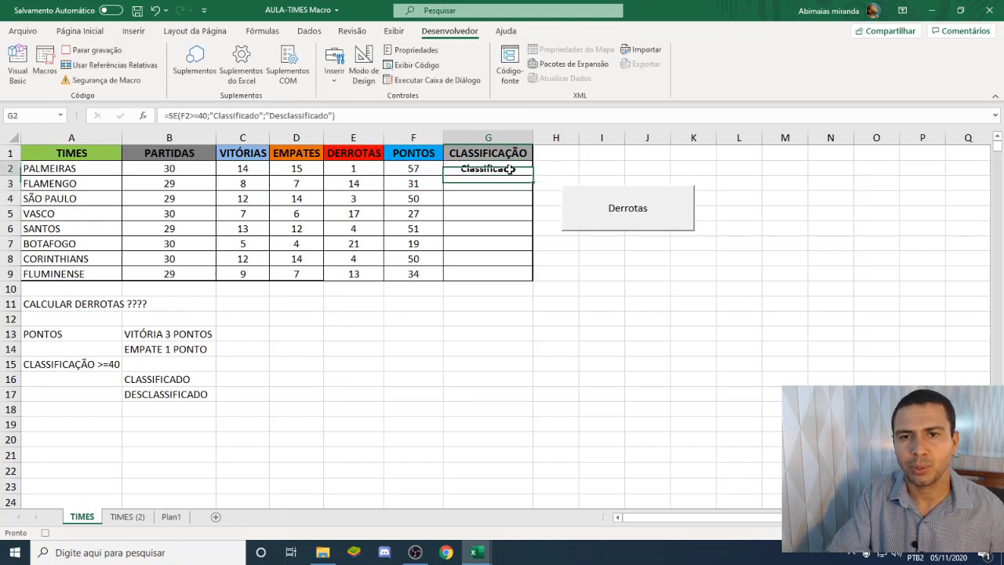
left_click_drag(530, 178, 531, 283)
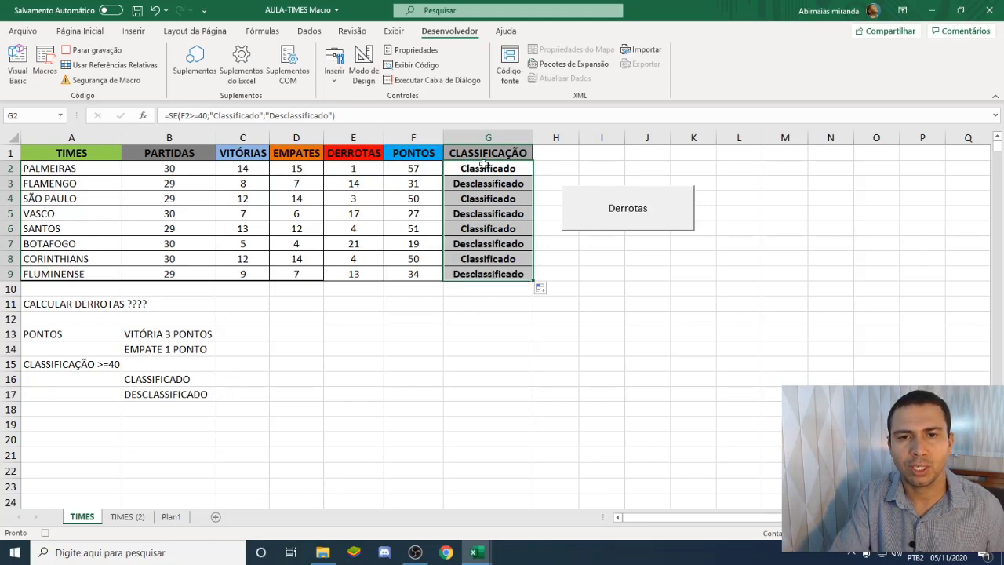
left_click(599, 274)
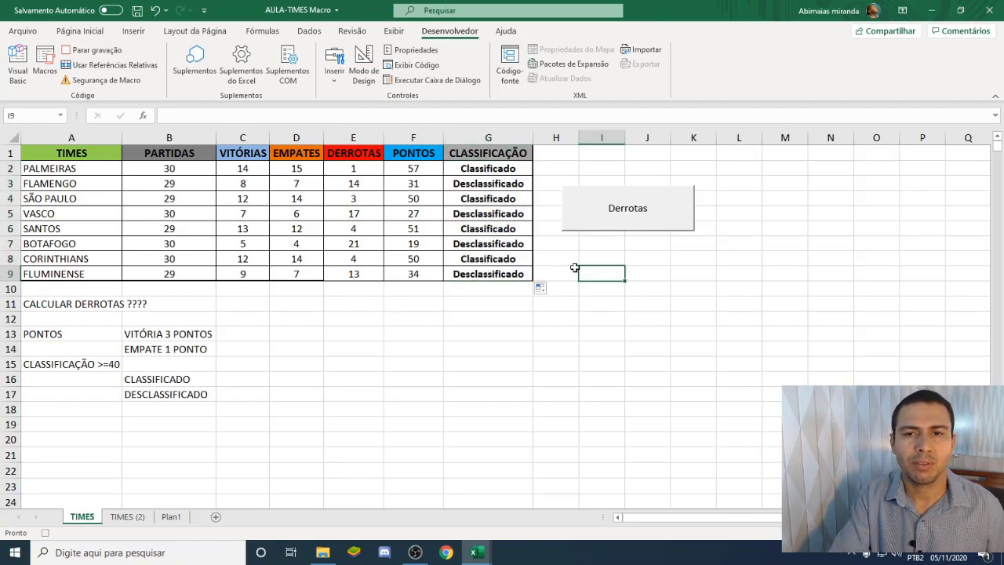
left_click(100, 52)
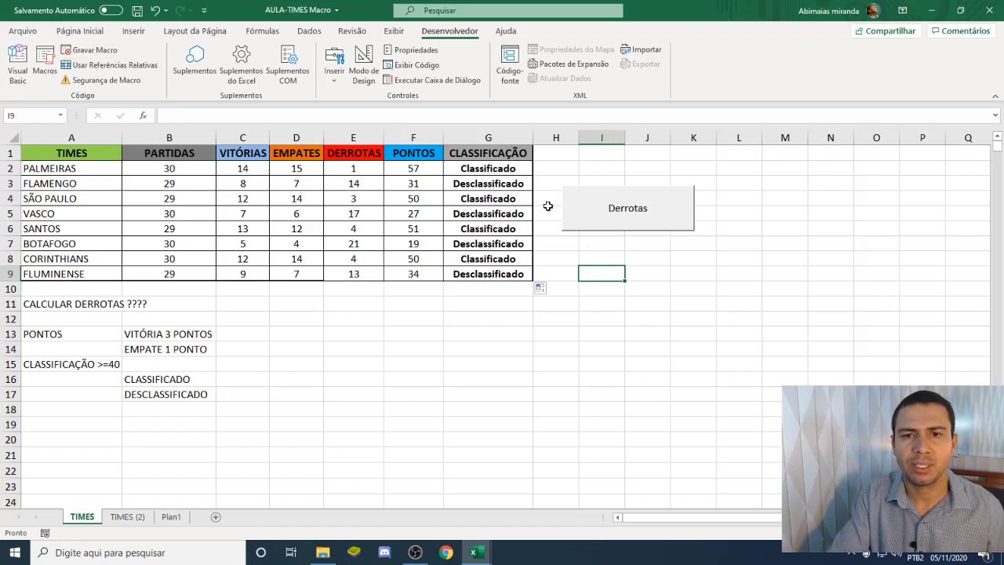
Draw a new form-control button below the Derrotas button and assign the calculos macro to it
left_click(645, 293)
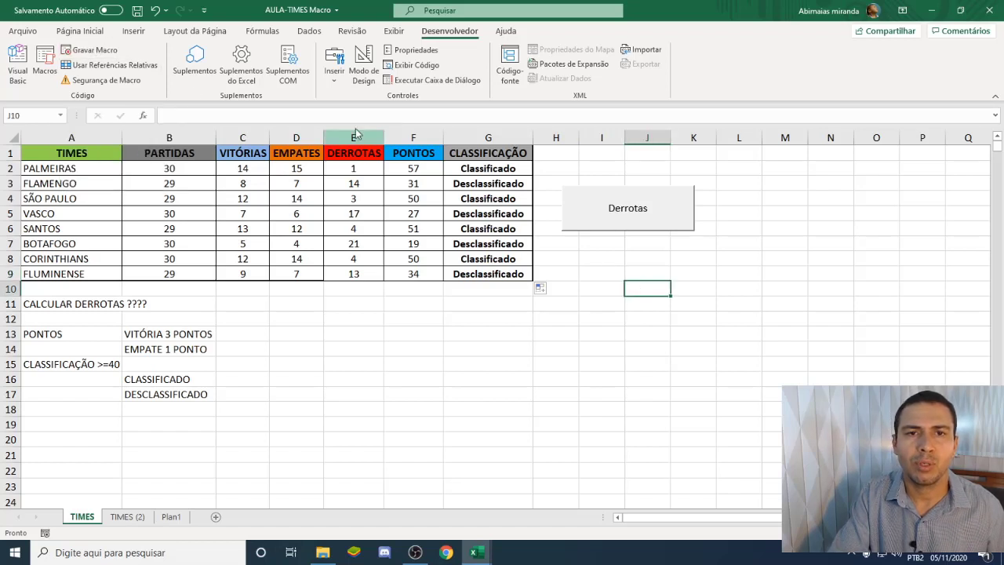
left_click(335, 87)
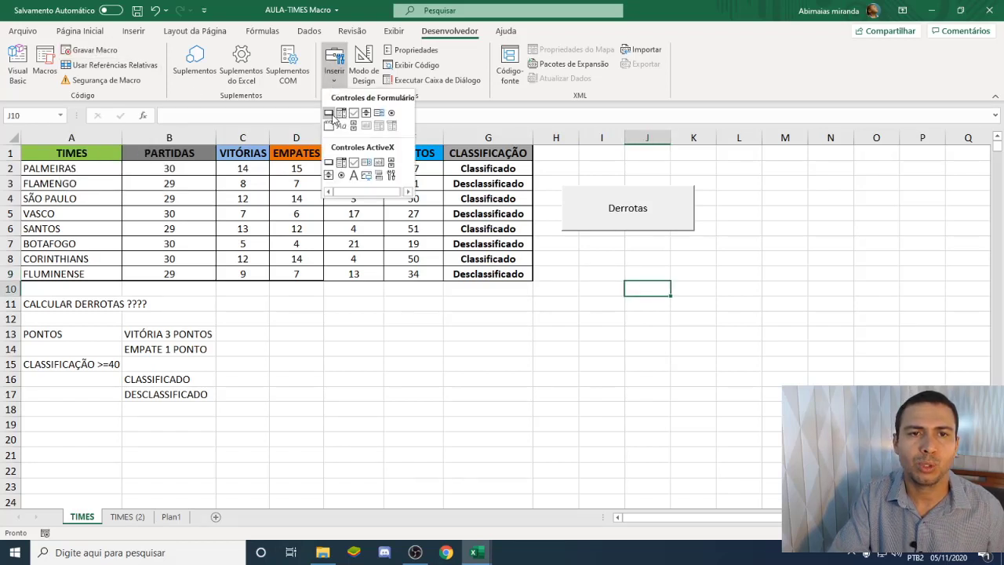
left_click(329, 115)
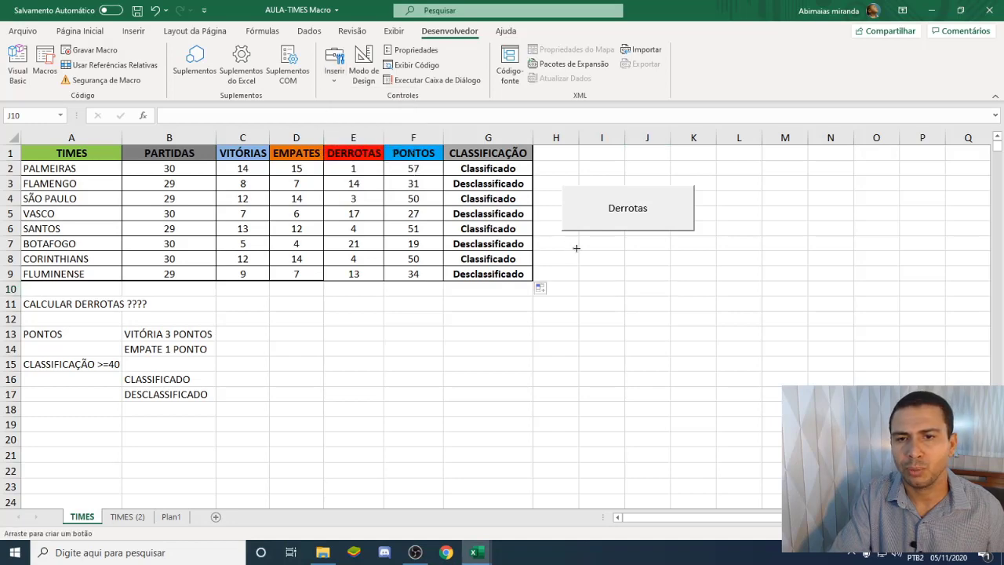
left_click_drag(572, 243, 699, 291)
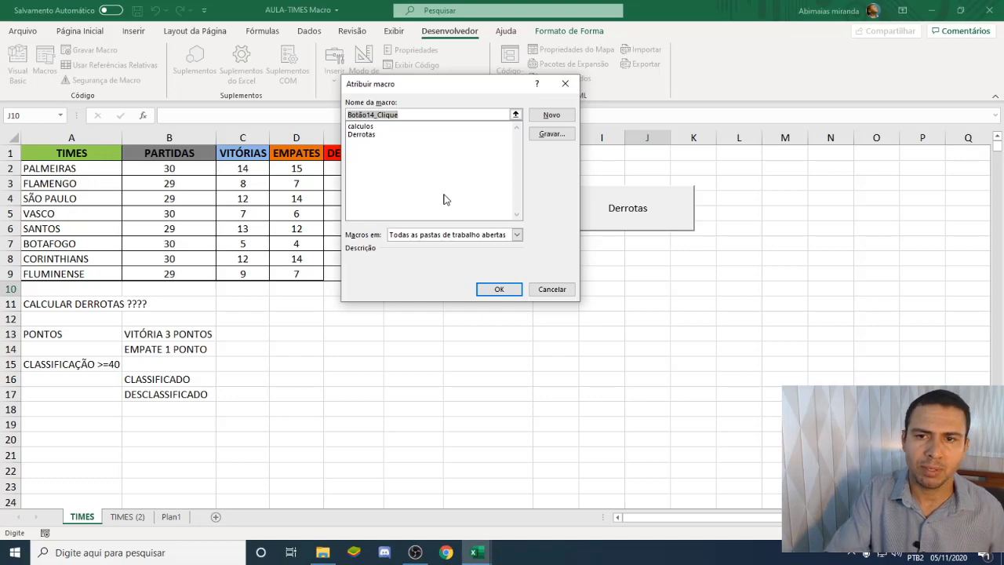
left_click(365, 128)
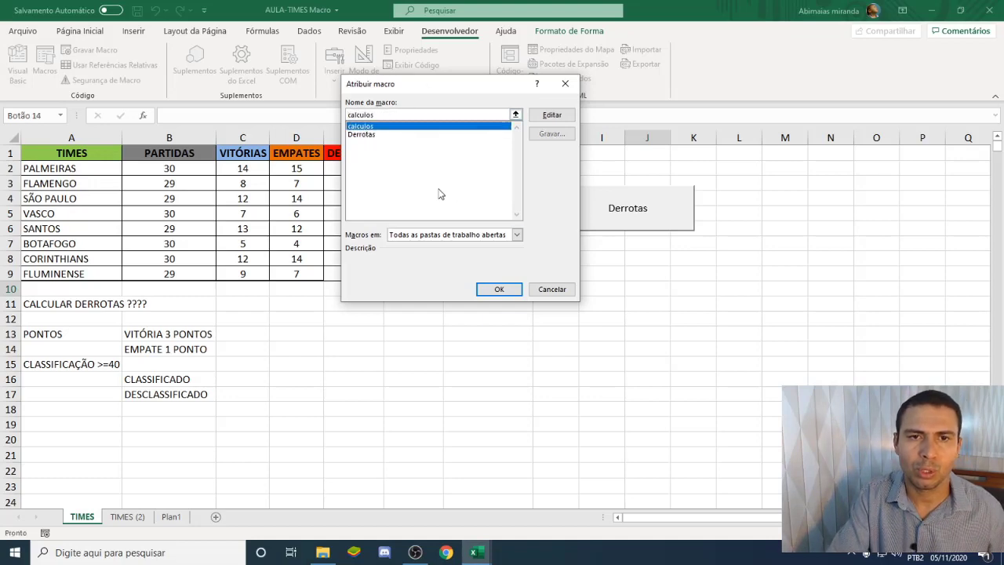
left_click(503, 290)
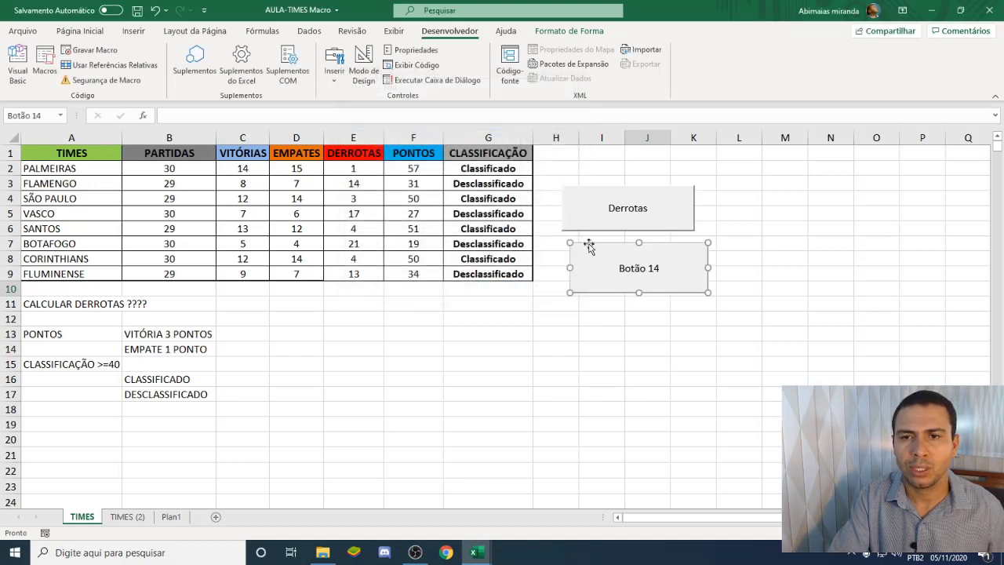
Replace the new button's label with Calcular
left_click(619, 269)
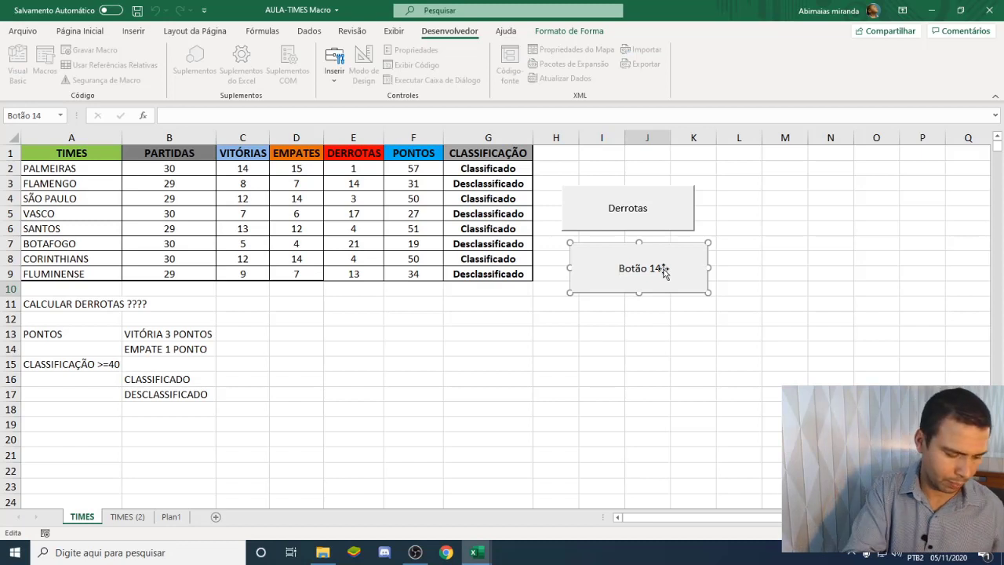
type("Calcu")
type("lar")
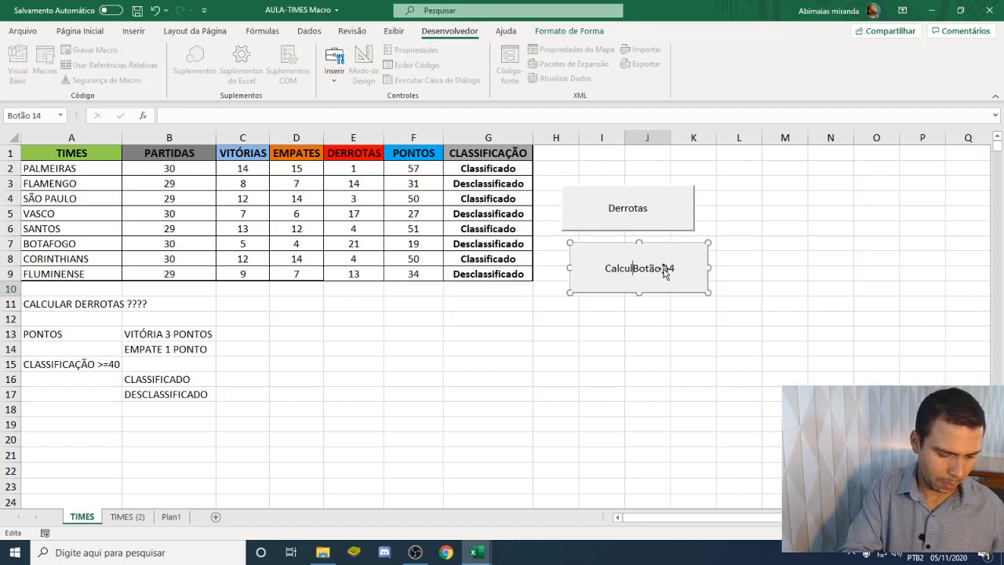
key("Delete")
key("Delete")
key("Delete")
key("Delete")
key("Delete")
key("Delete")
key("Delete")
key("Delete")
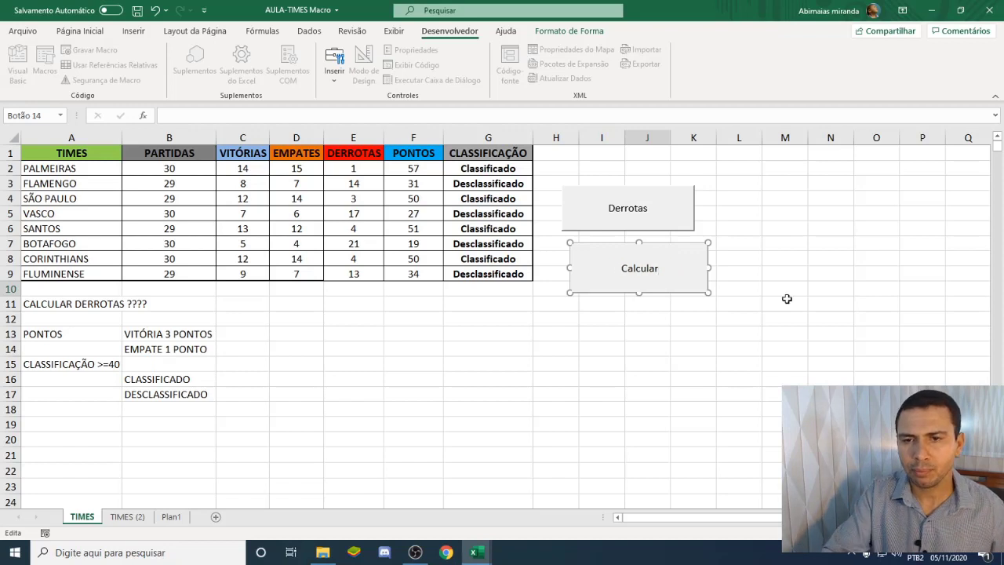
Shrink the Calcular button, and slightly reduce the Derrotas button's height and width from its upper corner
left_click_drag(710, 293, 693, 271)
left_click(669, 209)
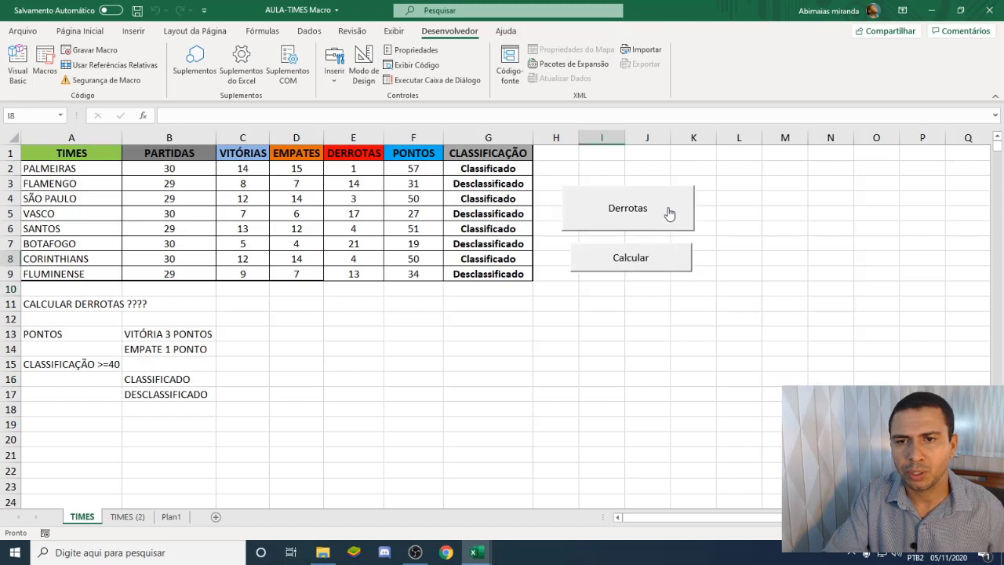
right_click(671, 218)
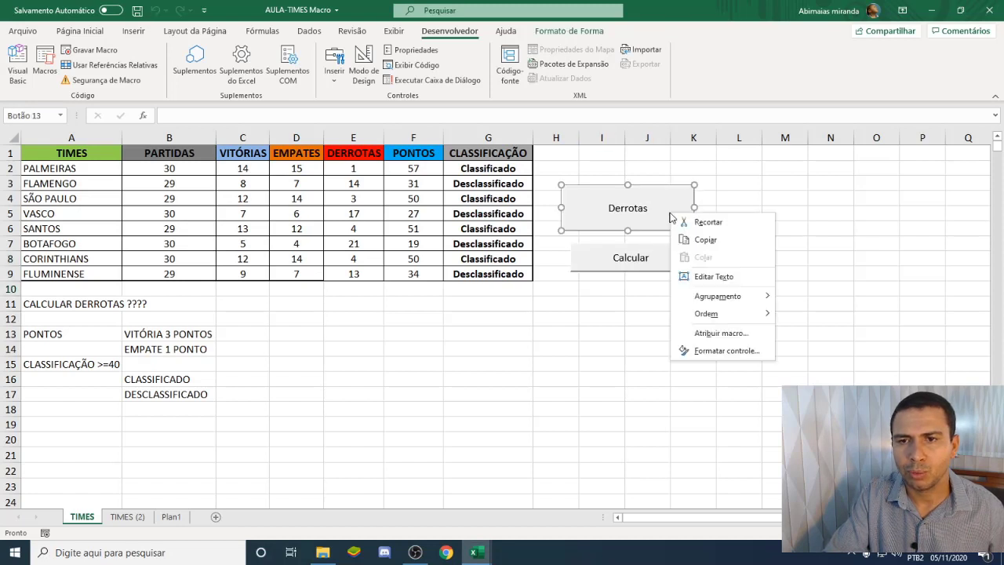
left_click(692, 187)
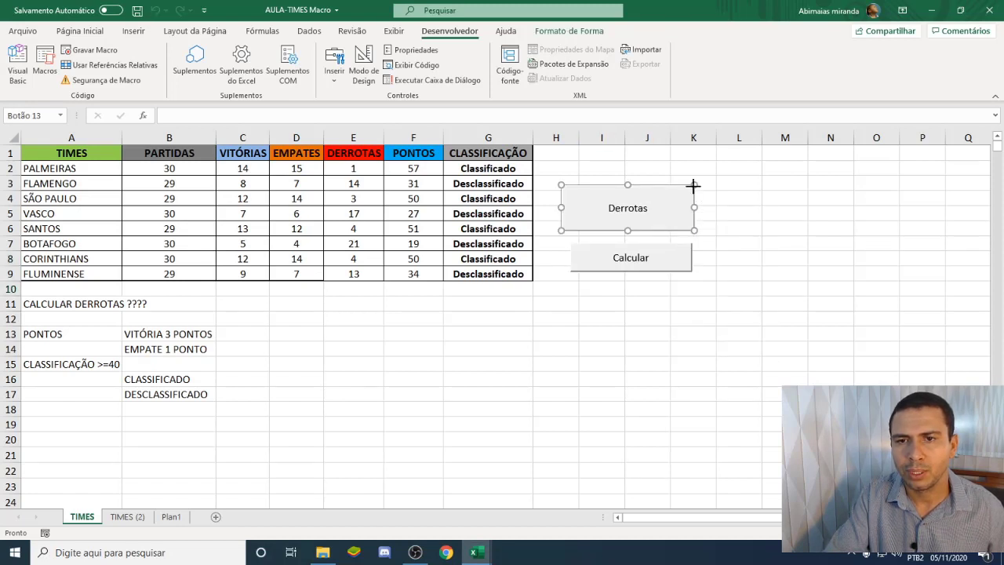
left_click_drag(693, 186, 690, 194)
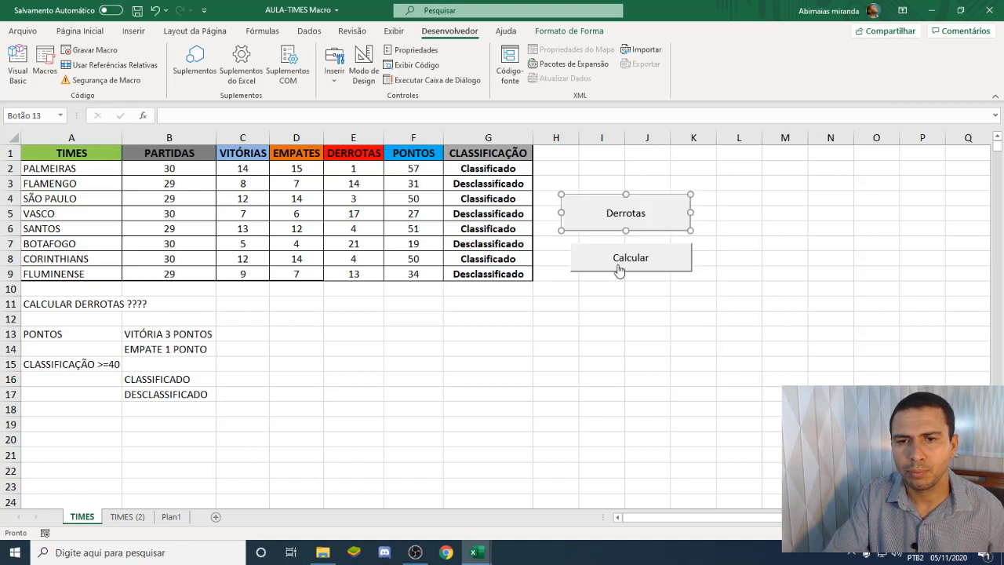
Move and resize the Calcular button to line up beneath Derrotas, and select the cells H4:K9 behind both buttons
right_click(683, 246)
left_click(669, 248)
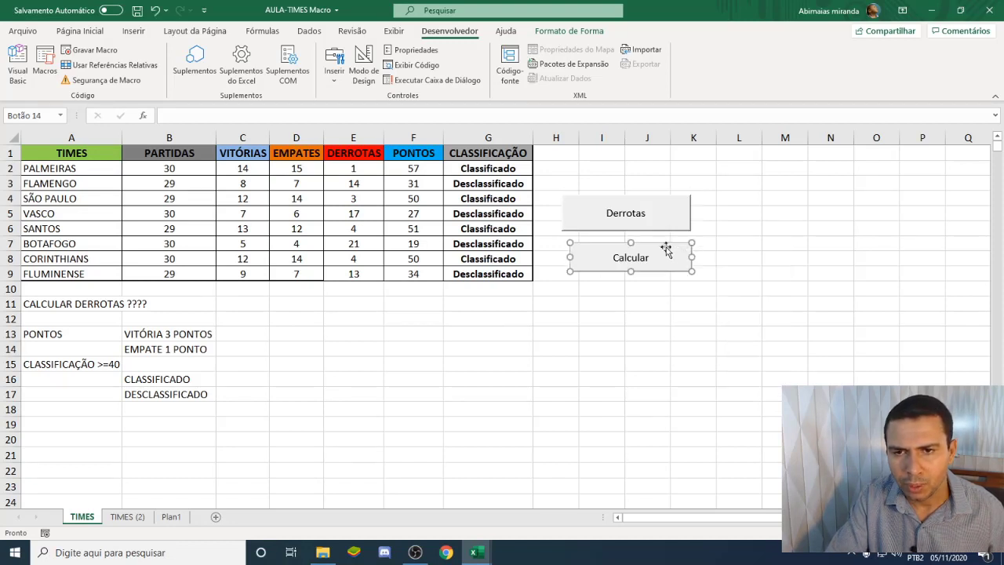
left_click_drag(665, 248, 692, 272)
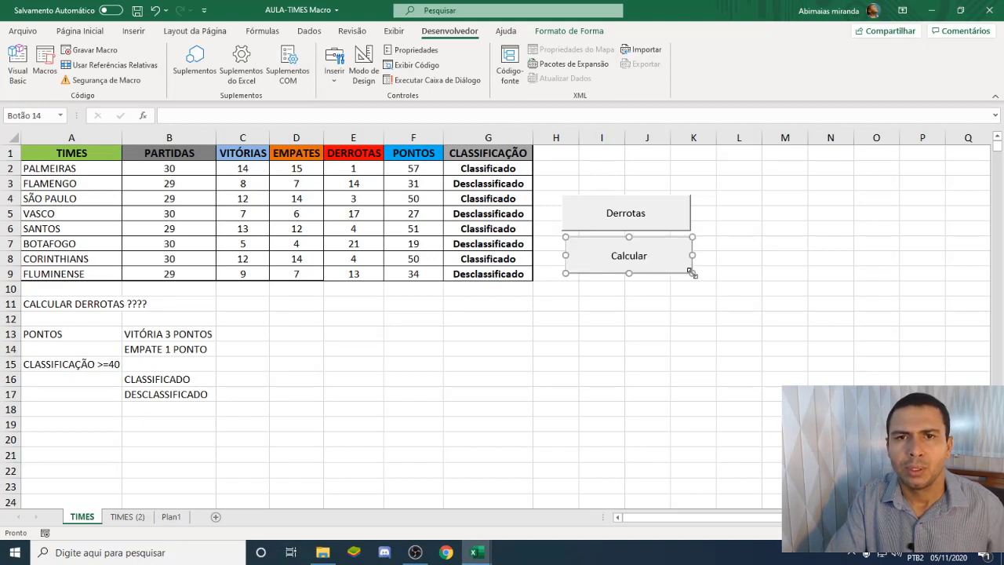
left_click(681, 302)
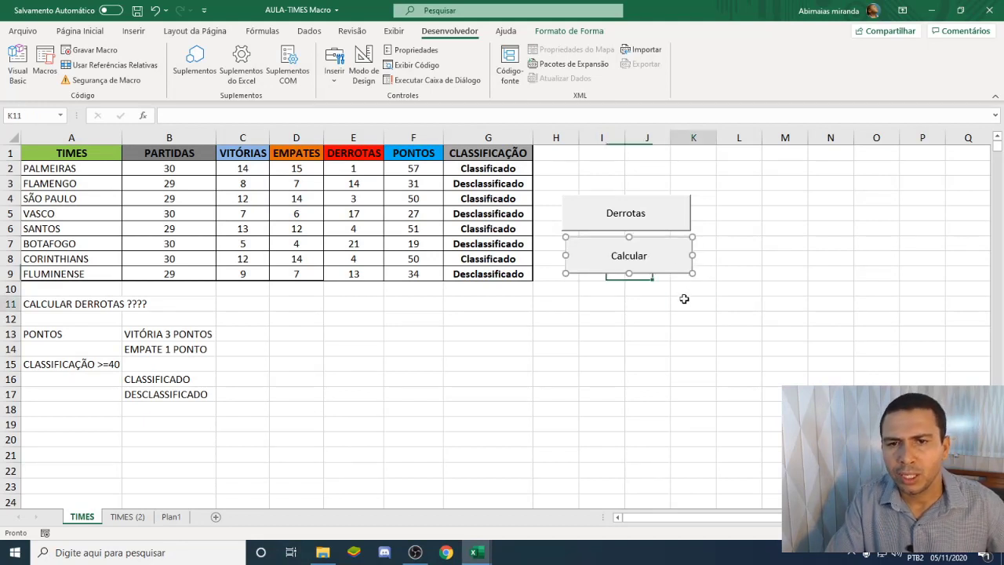
left_click_drag(555, 194, 686, 274)
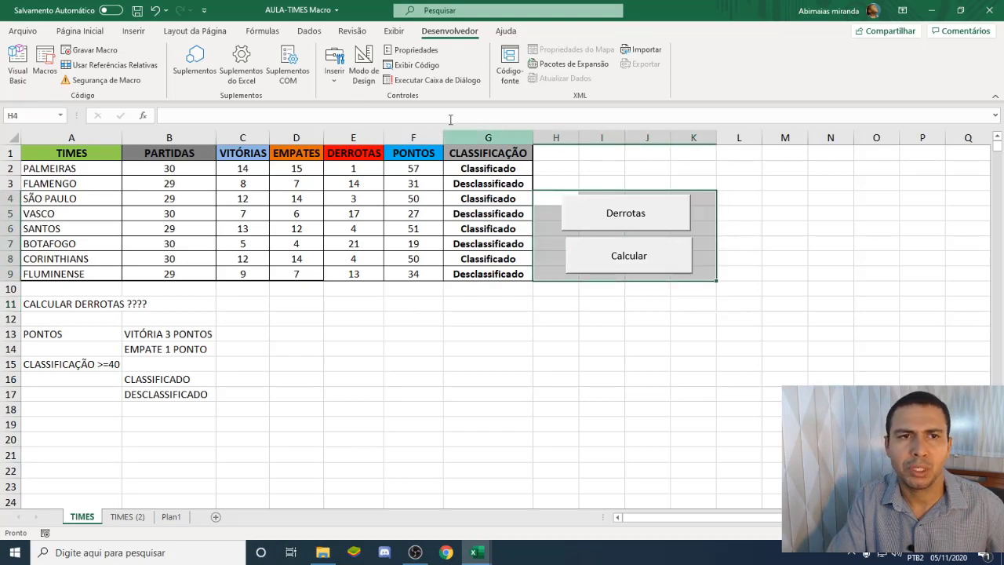
Fill the selected cells H4:K9 behind the buttons with a light orange theme colour
left_click(91, 37)
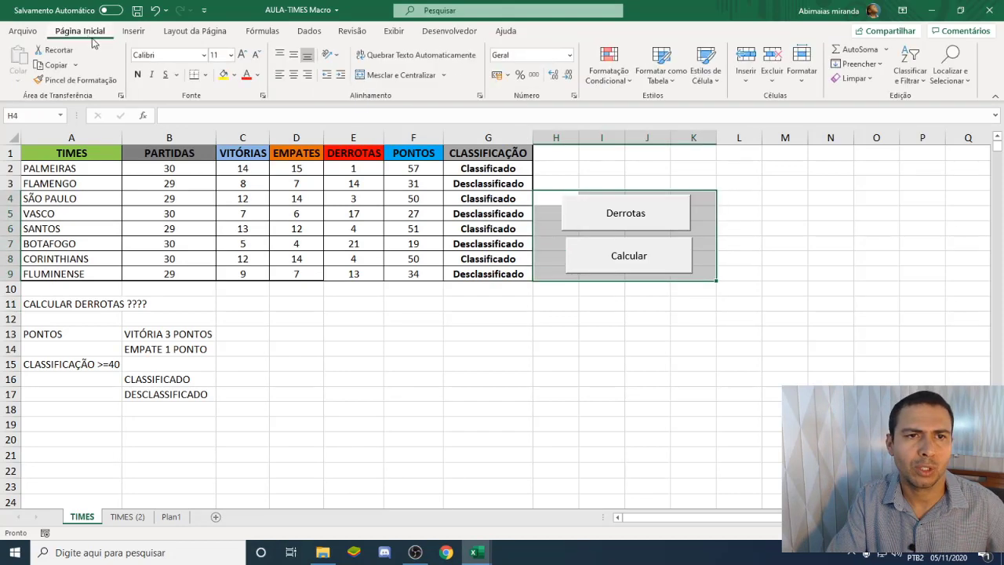
left_click(236, 76)
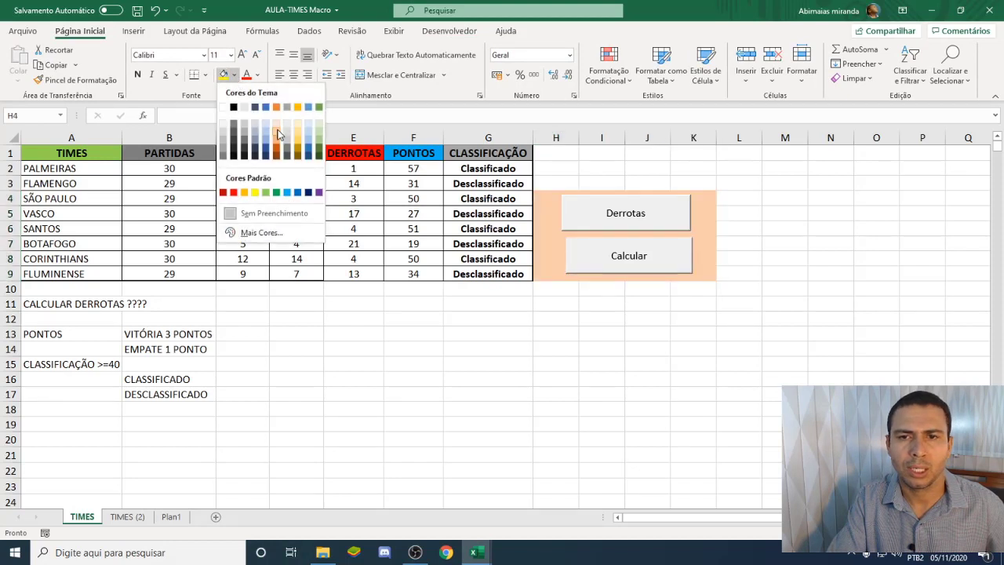
left_click(277, 134)
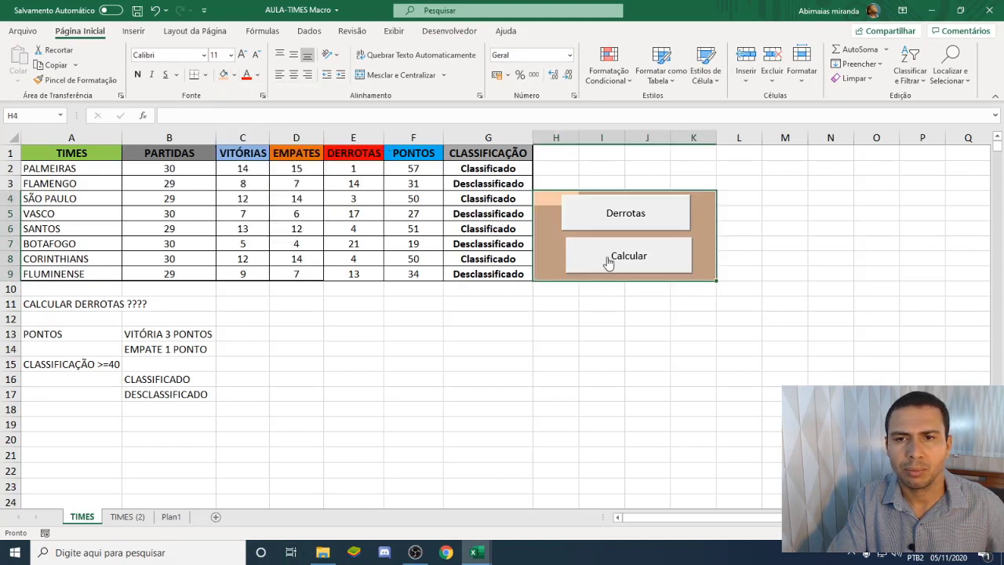
Widen the Calcular button slightly so its left edge lines up with the Derrotas button above it
right_click(684, 261)
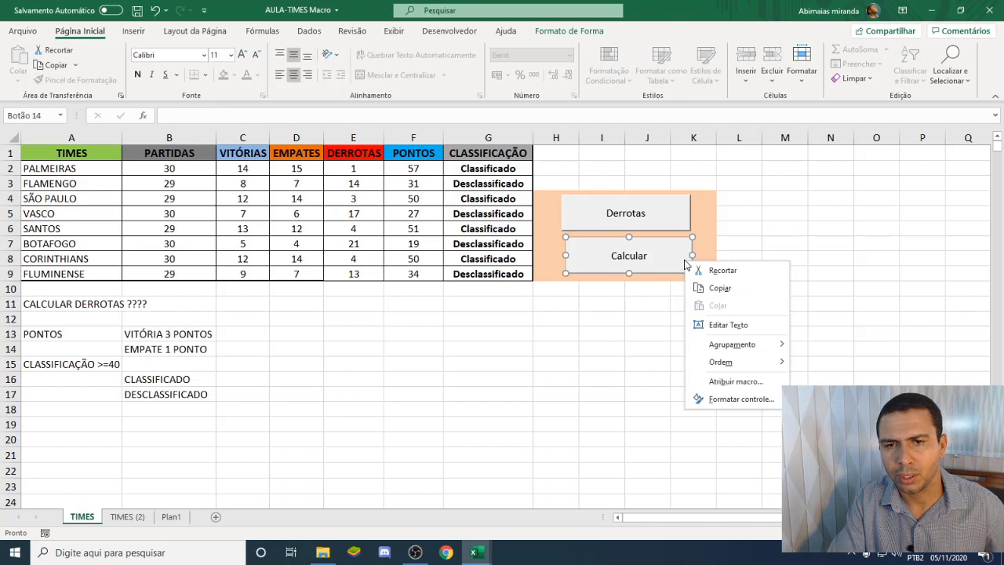
left_click(568, 257)
left_click_drag(567, 255, 562, 253)
left_click(657, 290)
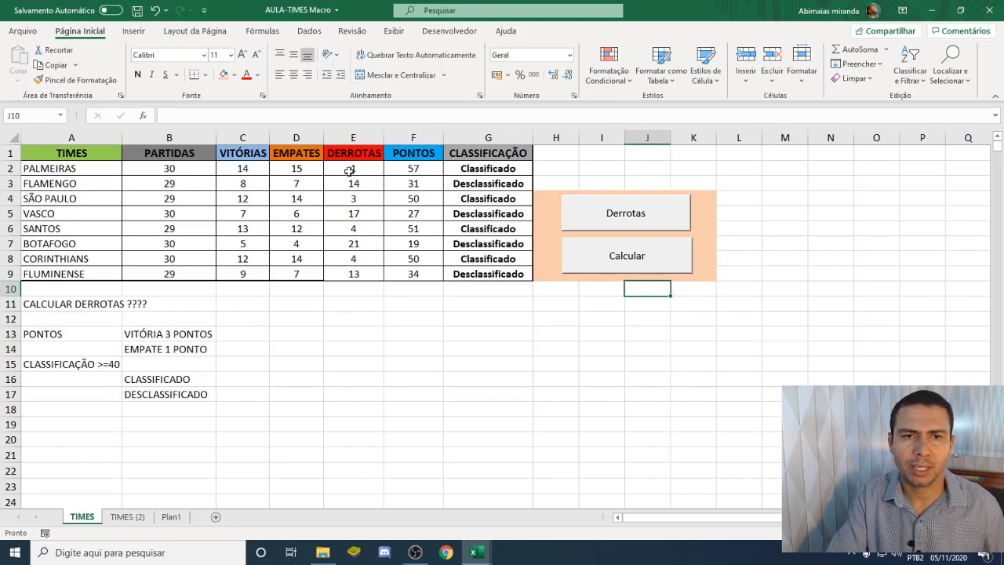
Clear the results in E2:G9 and test the macros by running Derrotas and Calcular from their buttons
left_click_drag(350, 171, 488, 272)
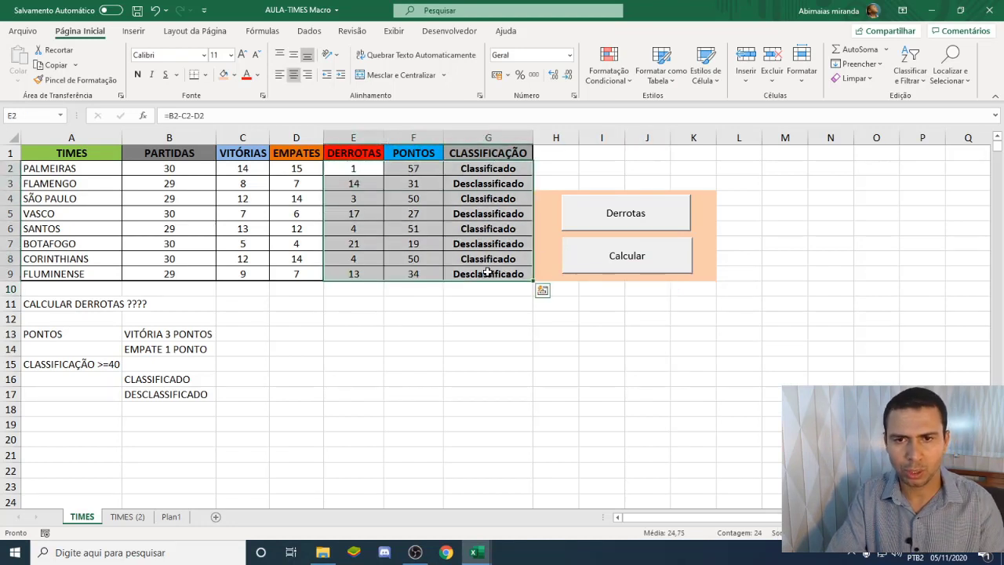
key("Delete")
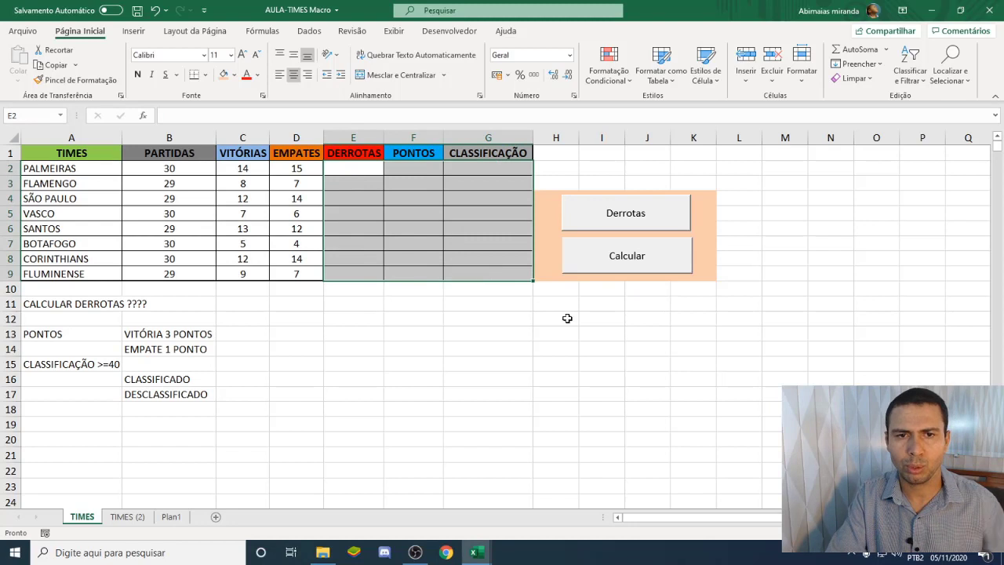
left_click(606, 302)
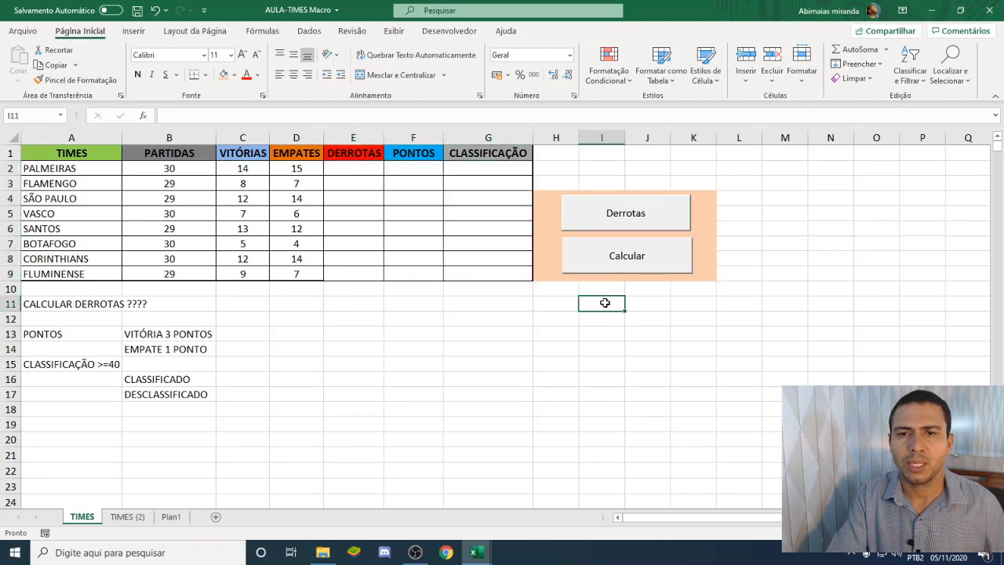
left_click(621, 227)
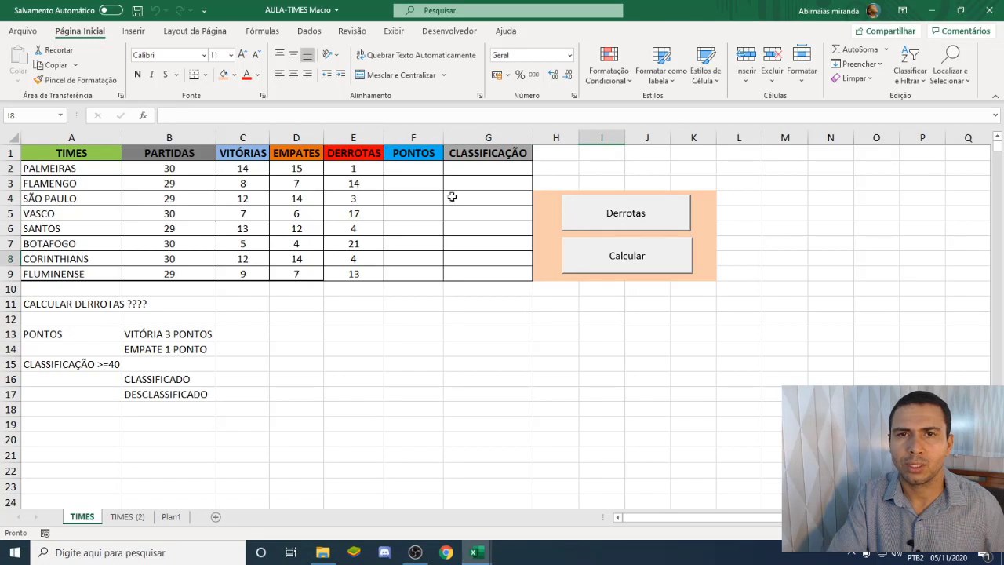
left_click(642, 262)
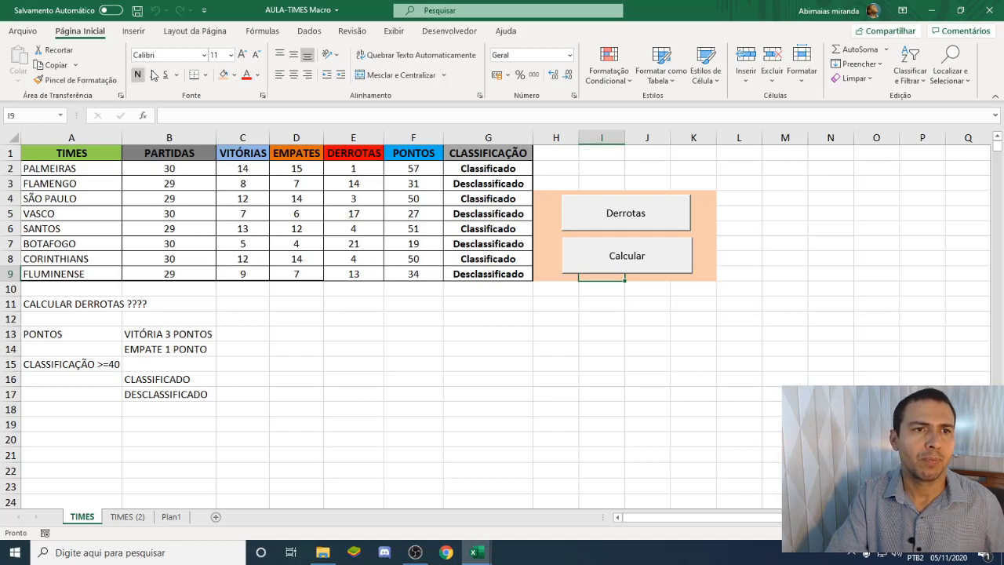
Start recording a new macro named Limpar, stored in this workbook
left_click(452, 33)
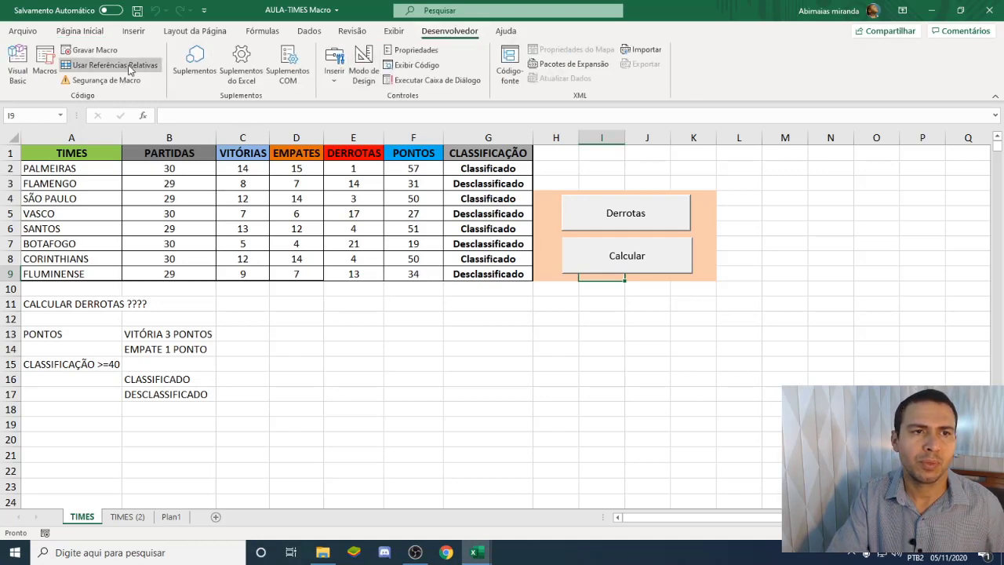
left_click(92, 50)
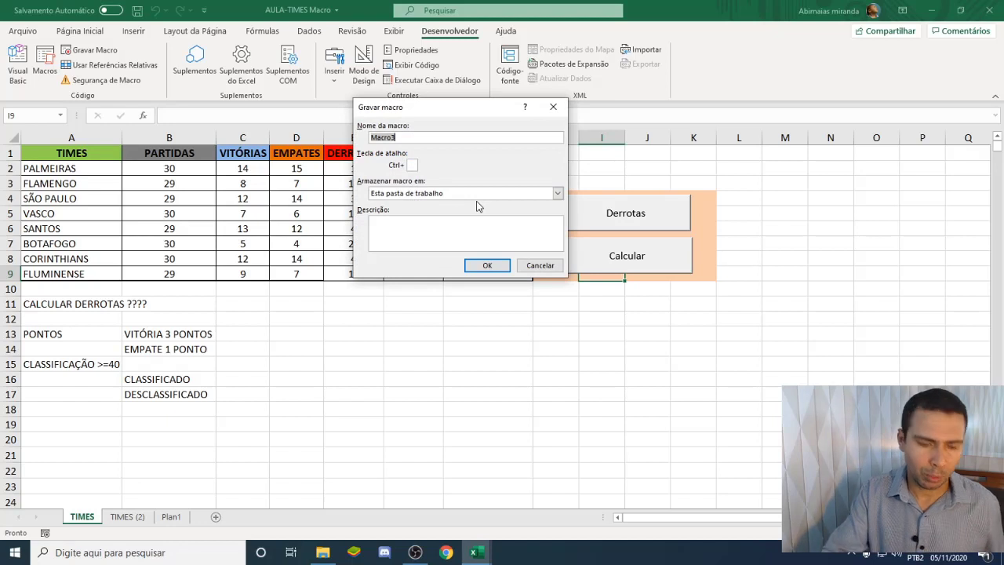
type("Lim")
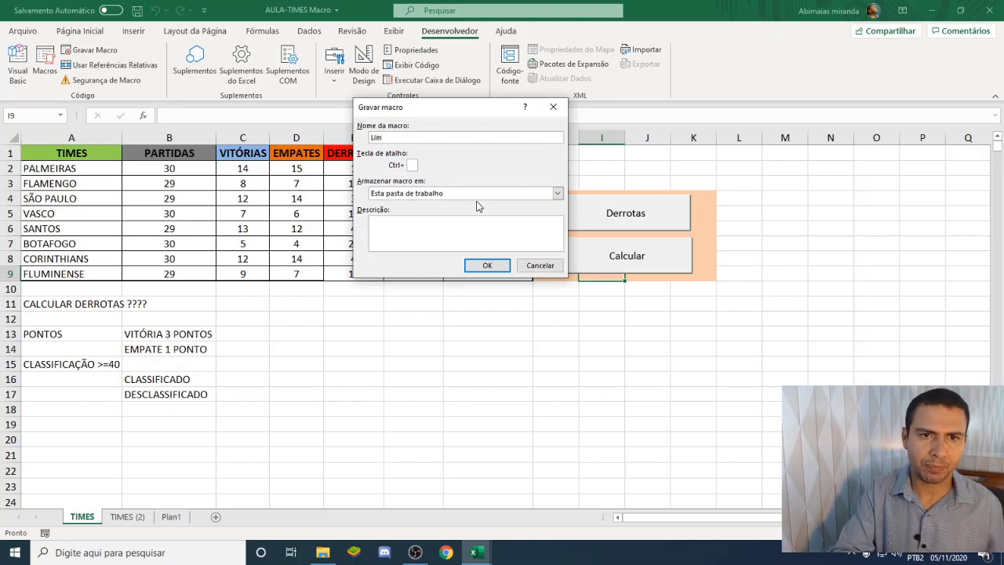
type("p")
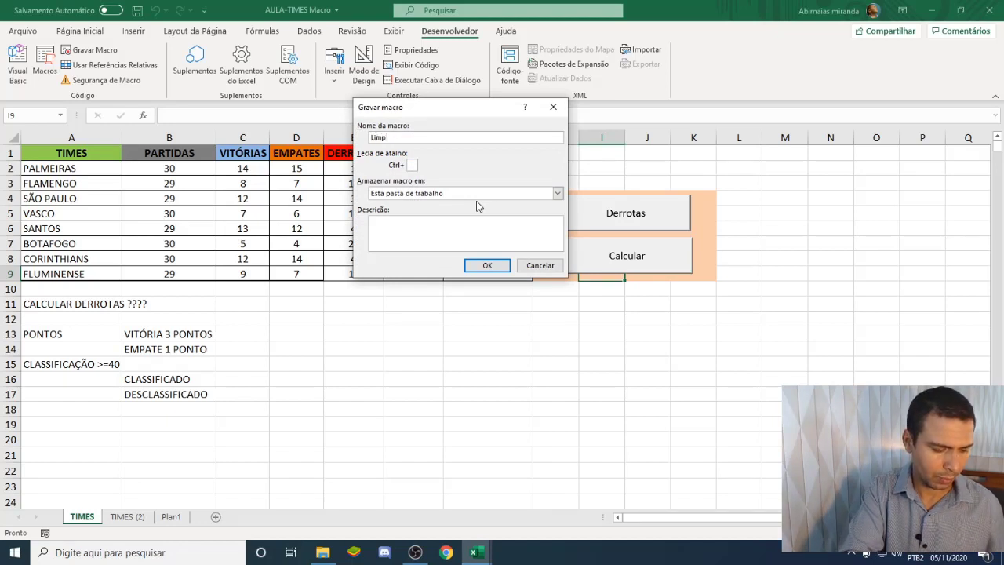
type("ar")
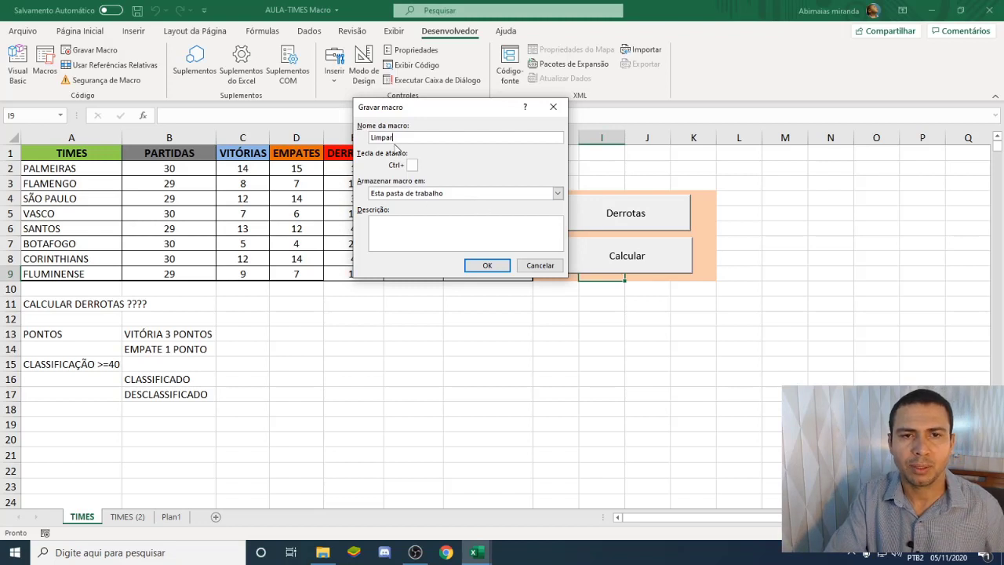
left_click(496, 267)
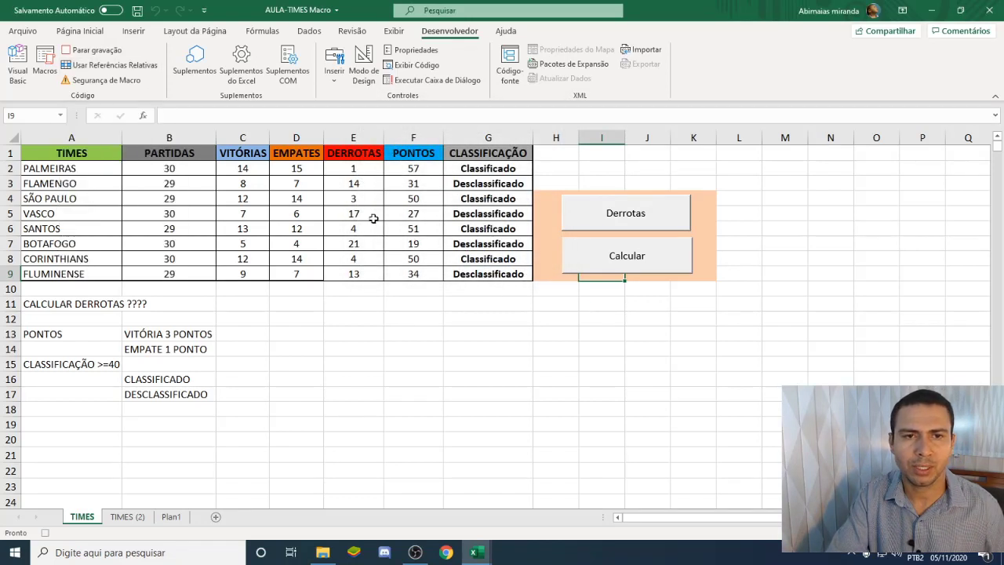
Record clearing the contents of E2:G9 and selecting cell I11, and stop the macro recording
left_click_drag(354, 169, 474, 269)
key("Delete")
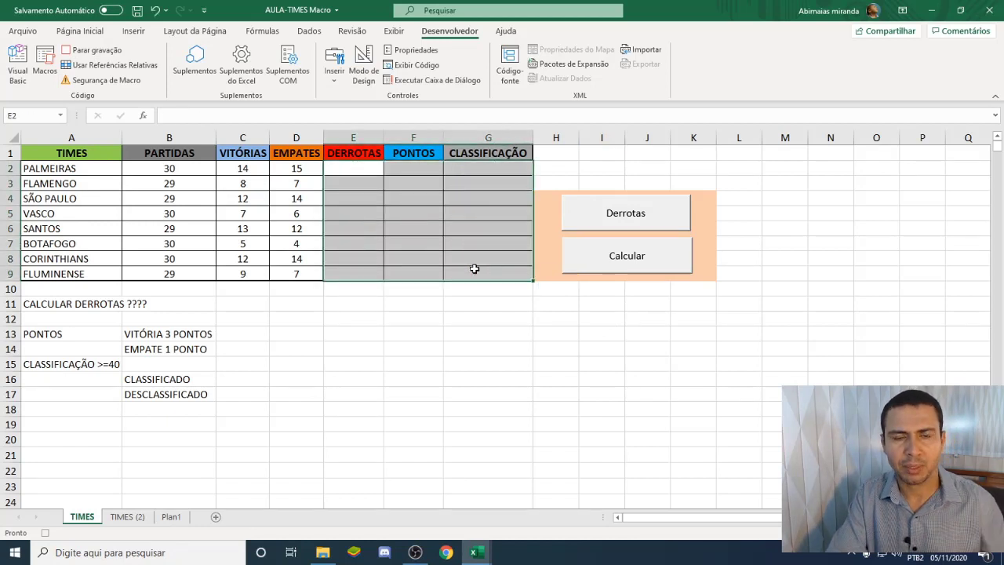
left_click(474, 305)
left_click(622, 308)
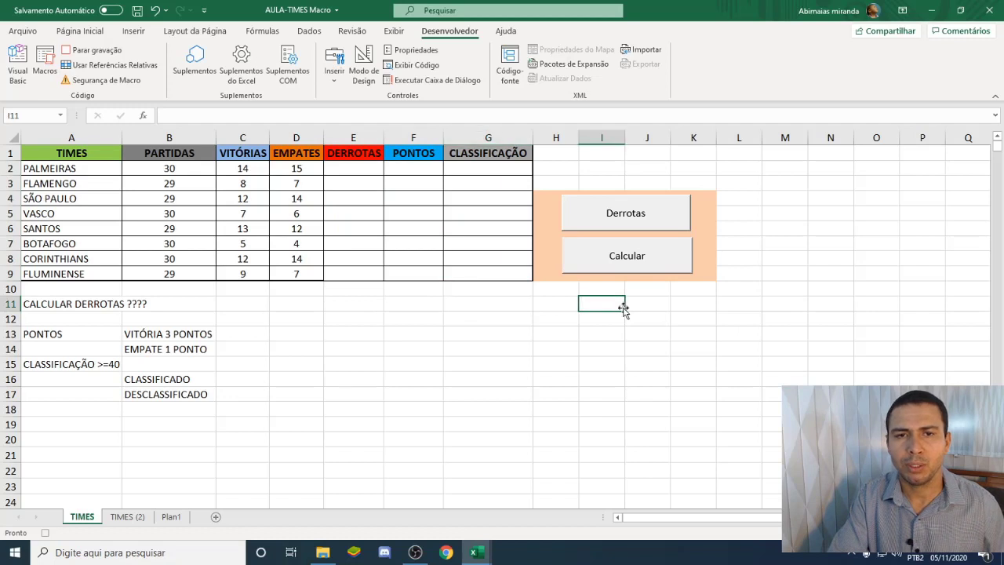
left_click(88, 51)
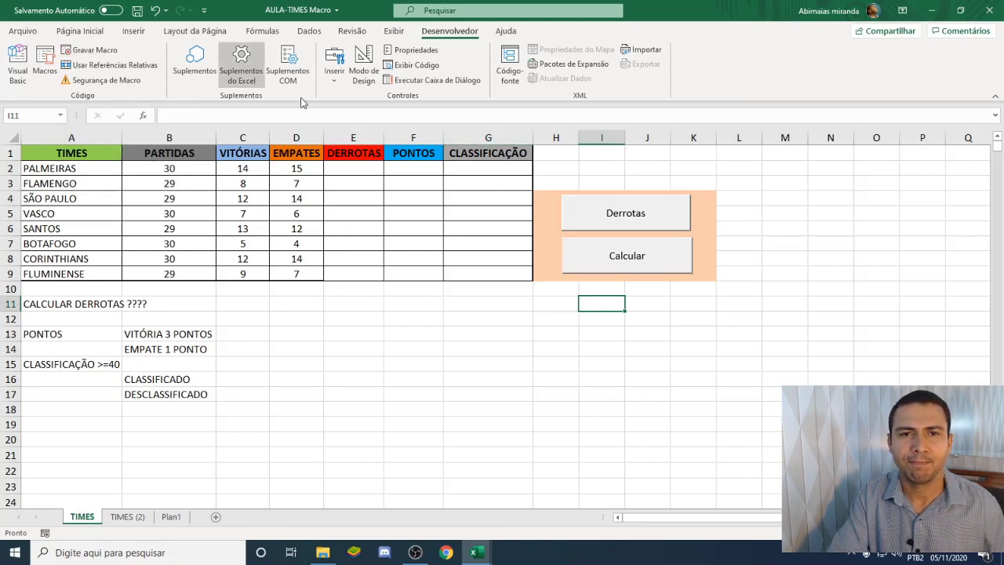
Draw a new form-control button below the Calcular button and assign the Limpar macro to it
left_click(335, 69)
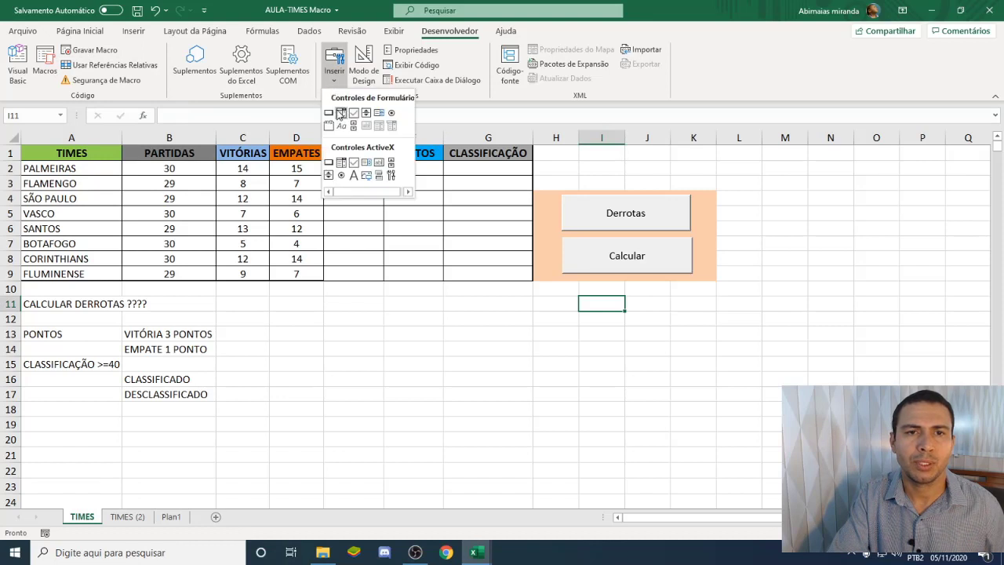
left_click(331, 108)
left_click_drag(570, 283, 691, 320)
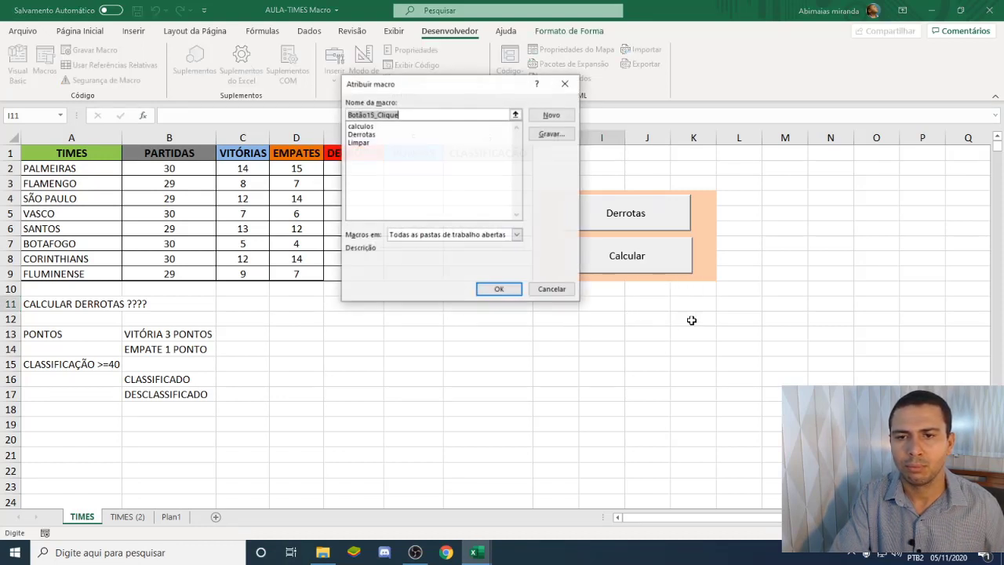
left_click(359, 143)
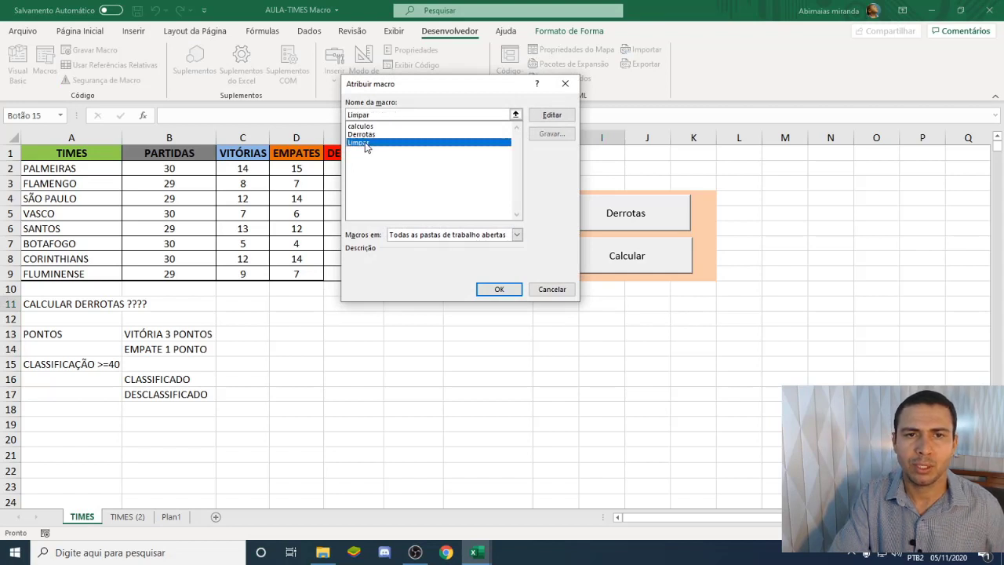
left_click(499, 289)
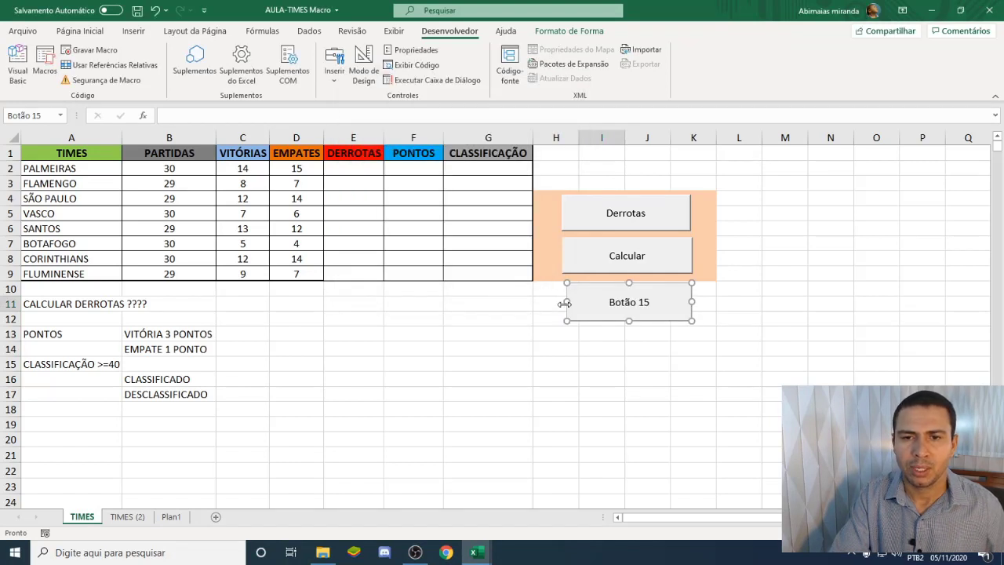
Widen the new button slightly to line up with Calcular, and replace its label with Limpar
left_click_drag(566, 304, 563, 303)
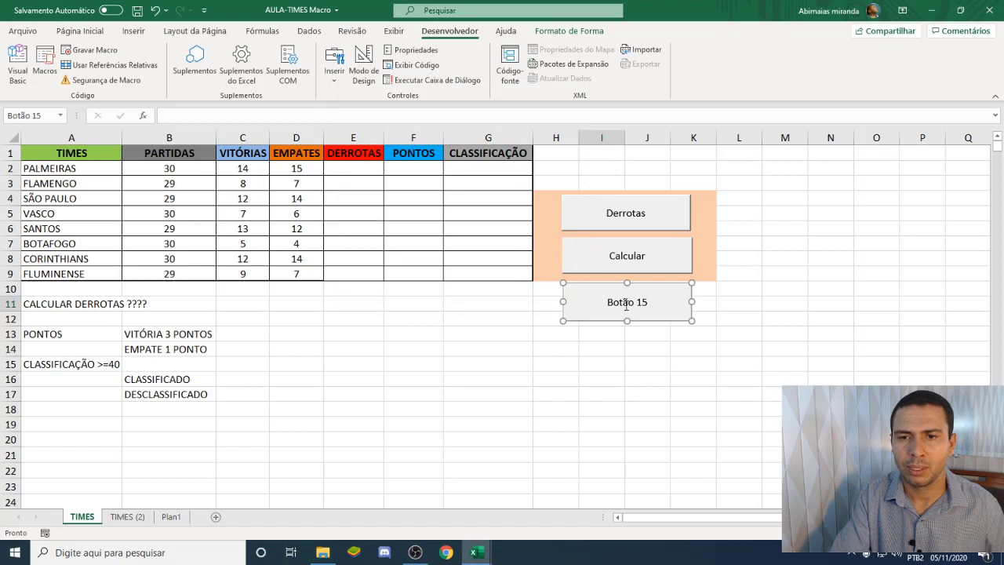
left_click(609, 302)
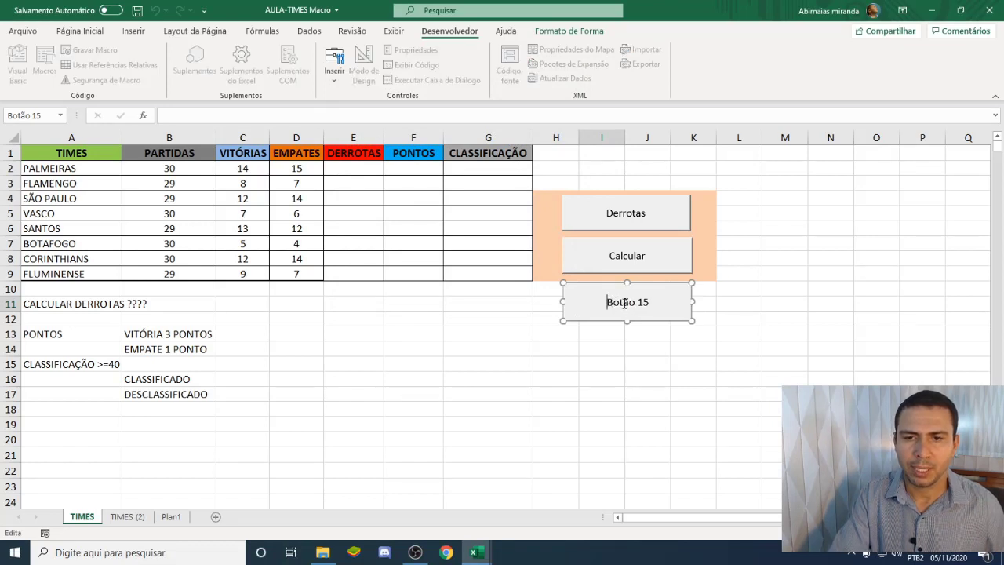
key("Delete")
key("Delete")
key("Delete")
key("Delete")
key("Delete")
key("Delete")
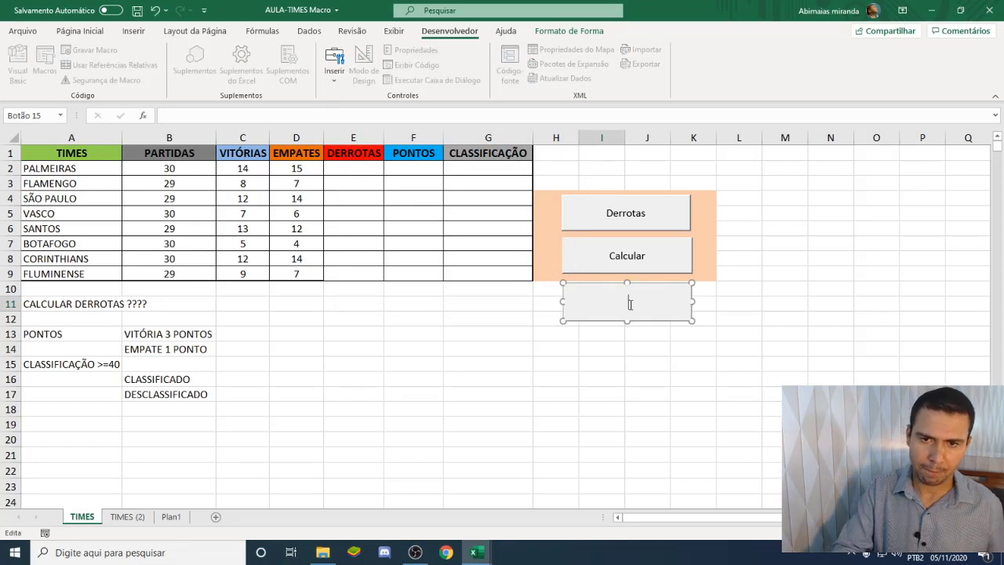
type("Limpar")
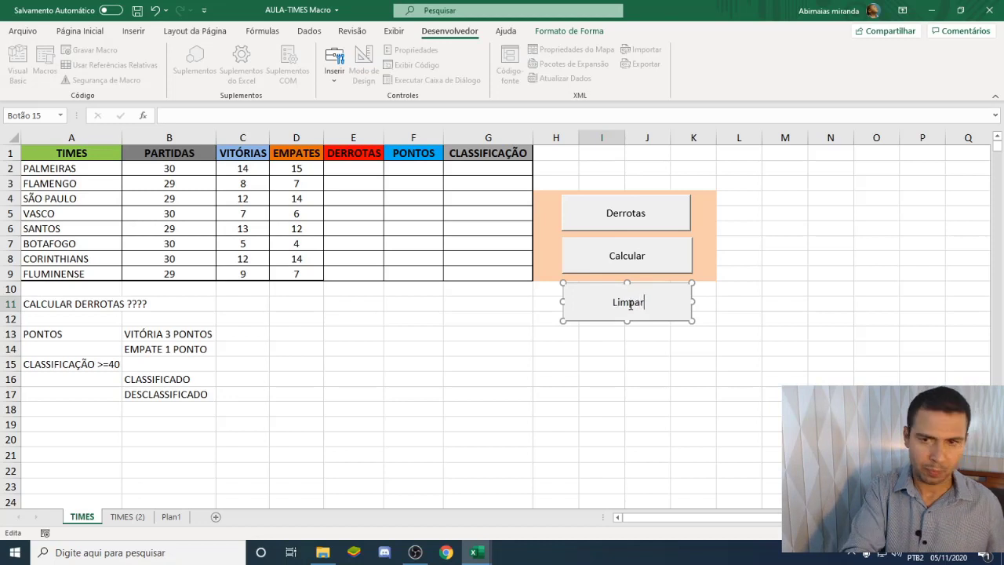
left_click(724, 272)
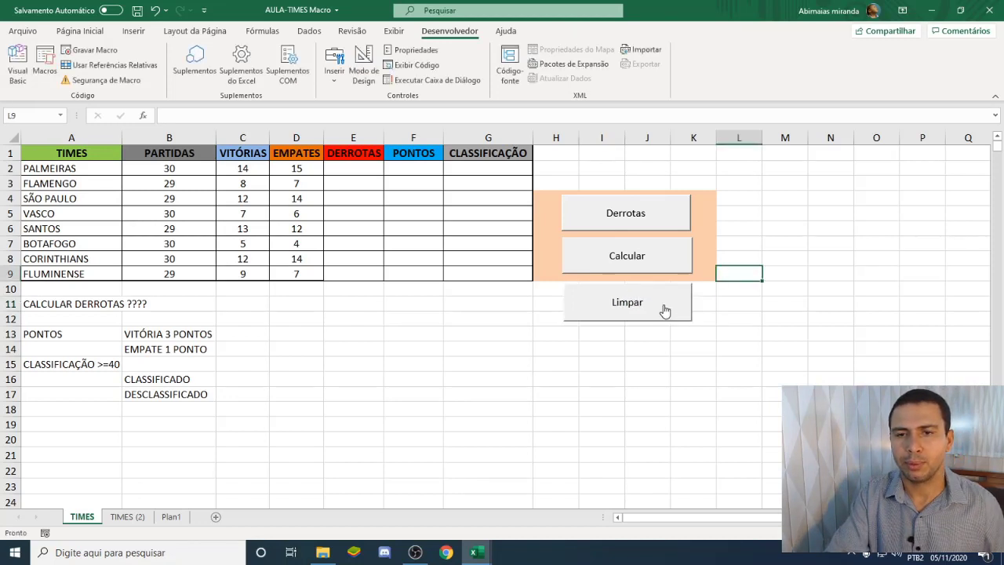
Extend the light orange fill to cells H8:K12 behind the Limpar button
left_click_drag(708, 248, 701, 302)
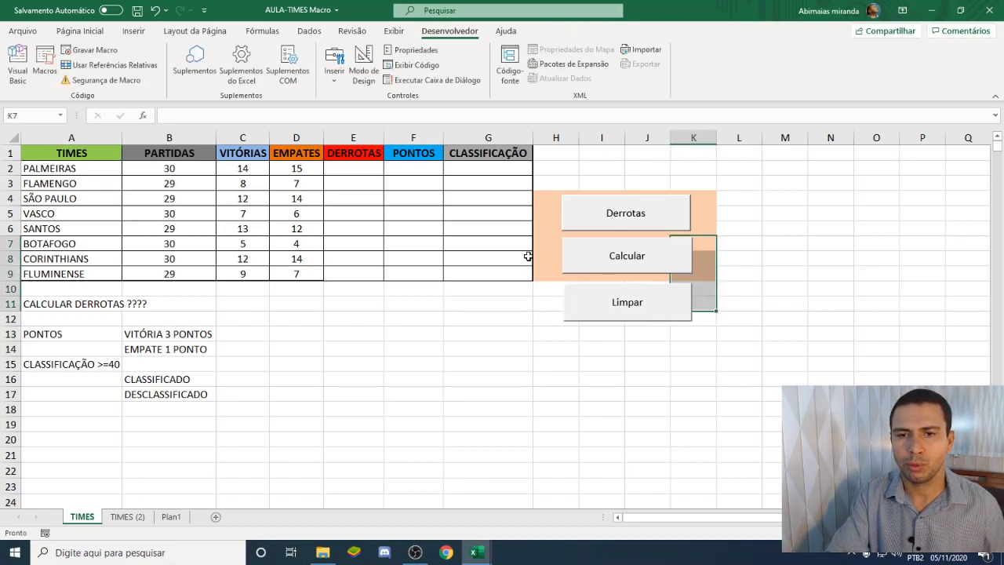
left_click_drag(545, 256, 688, 316)
left_click(79, 30)
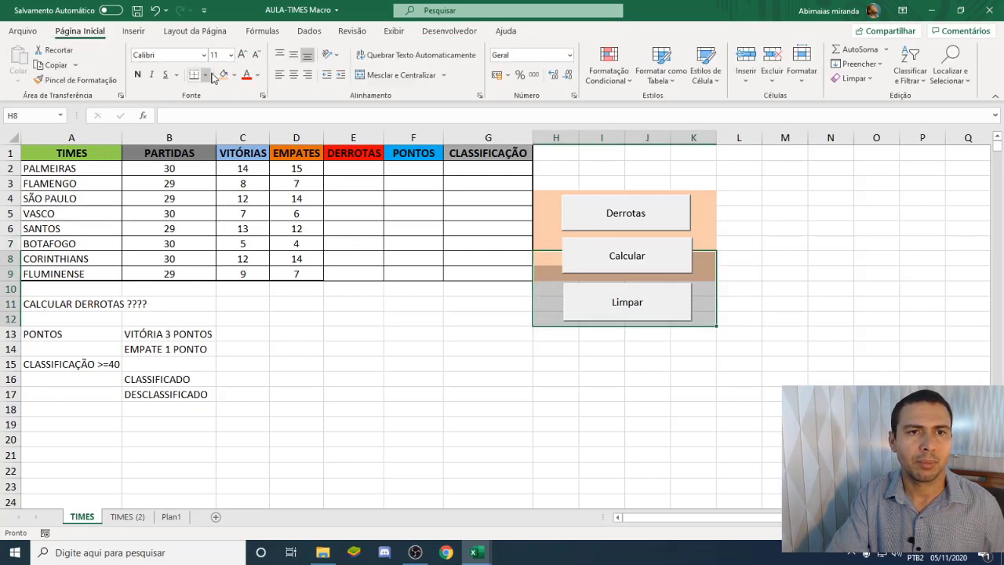
left_click(223, 73)
left_click(769, 274)
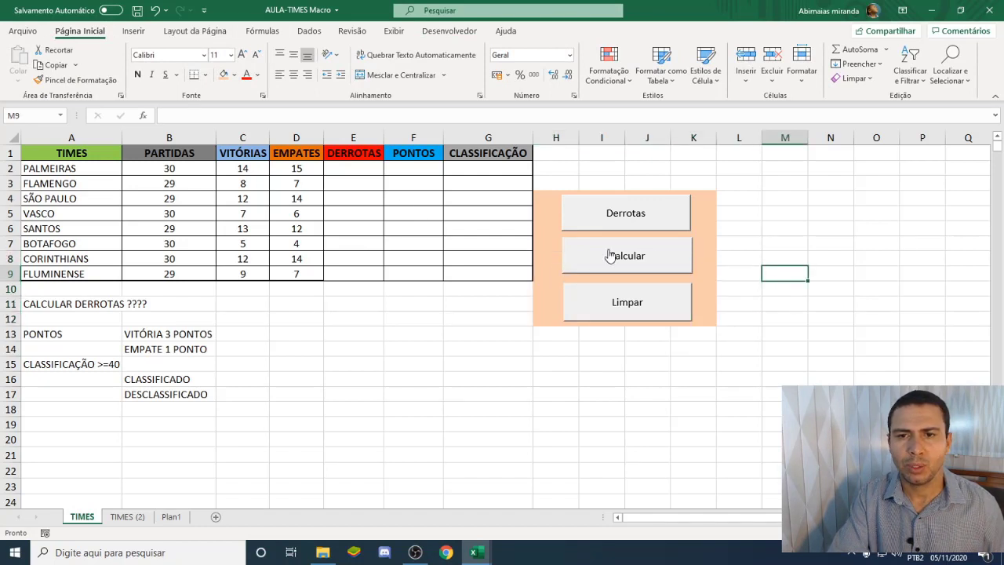
Test the three macro buttons by running Derrotas, Calcular and Limpar in order, twice
left_click(637, 227)
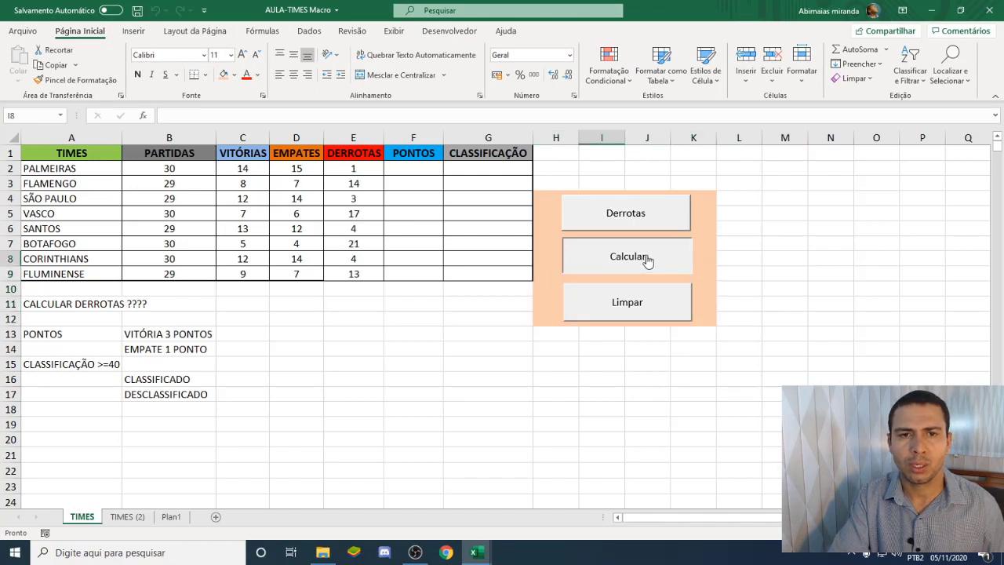
left_click(646, 259)
left_click(647, 307)
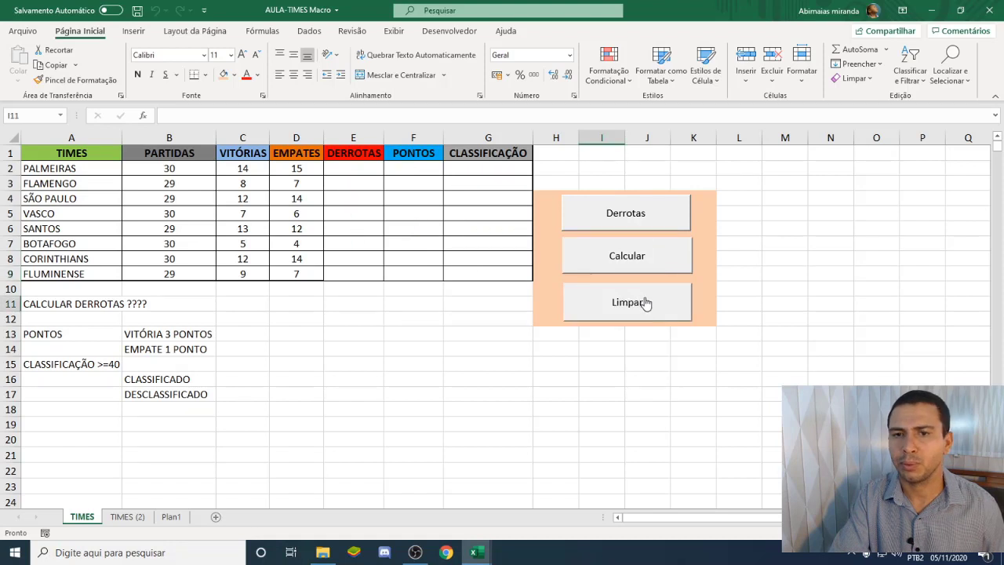
left_click(637, 226)
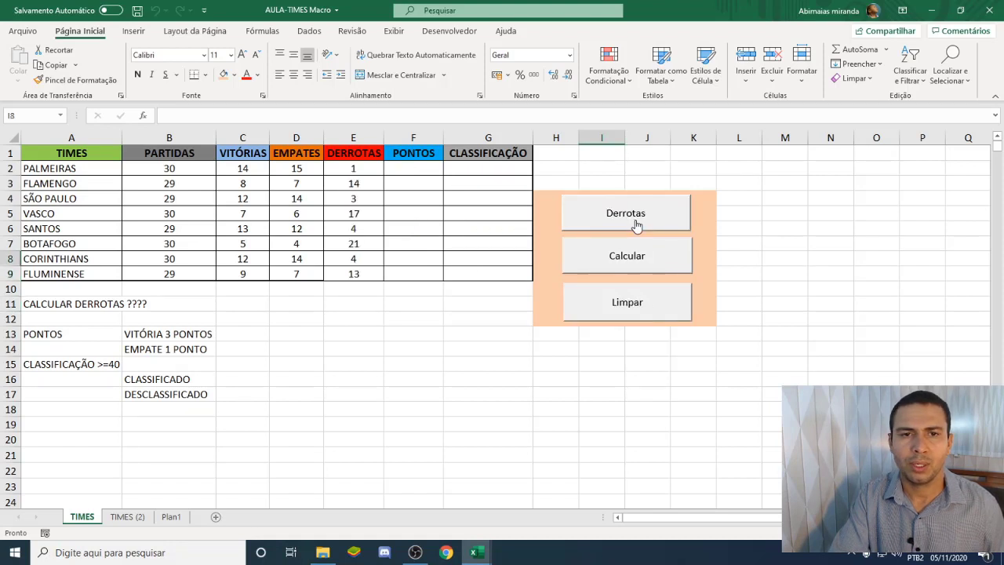
left_click(646, 259)
left_click(651, 310)
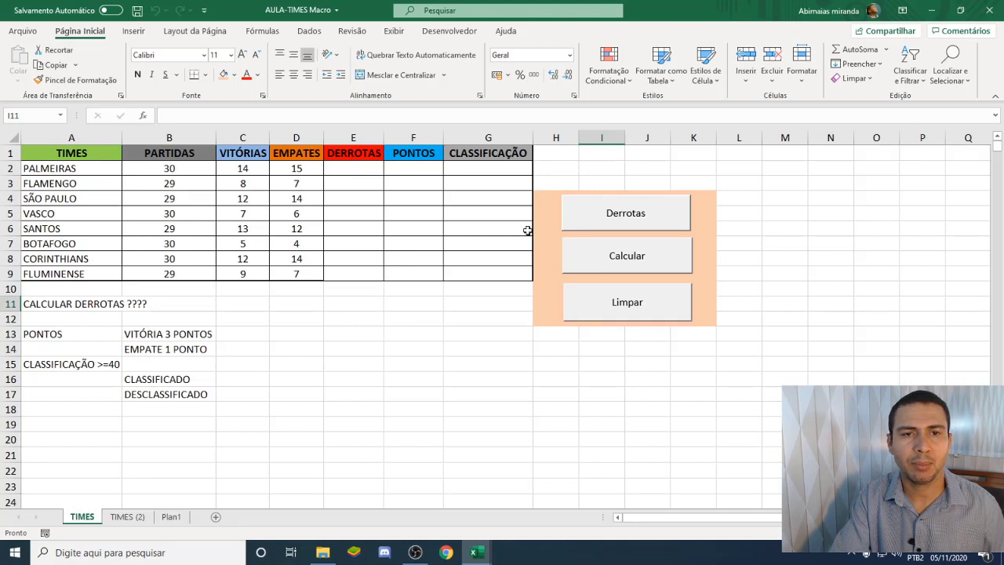
left_click(349, 173)
left_click(362, 184)
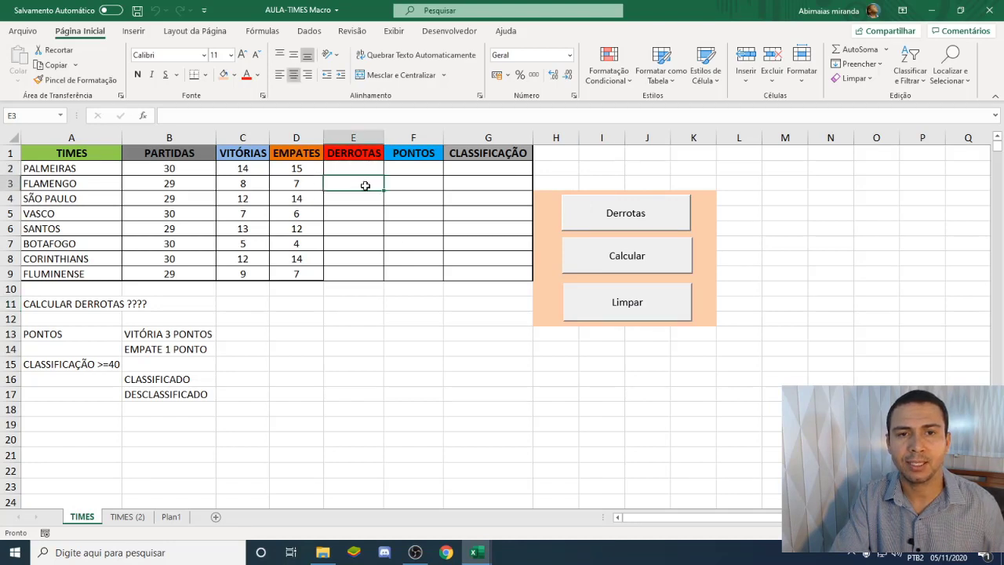
left_click(405, 186)
left_click(497, 186)
left_click(493, 226)
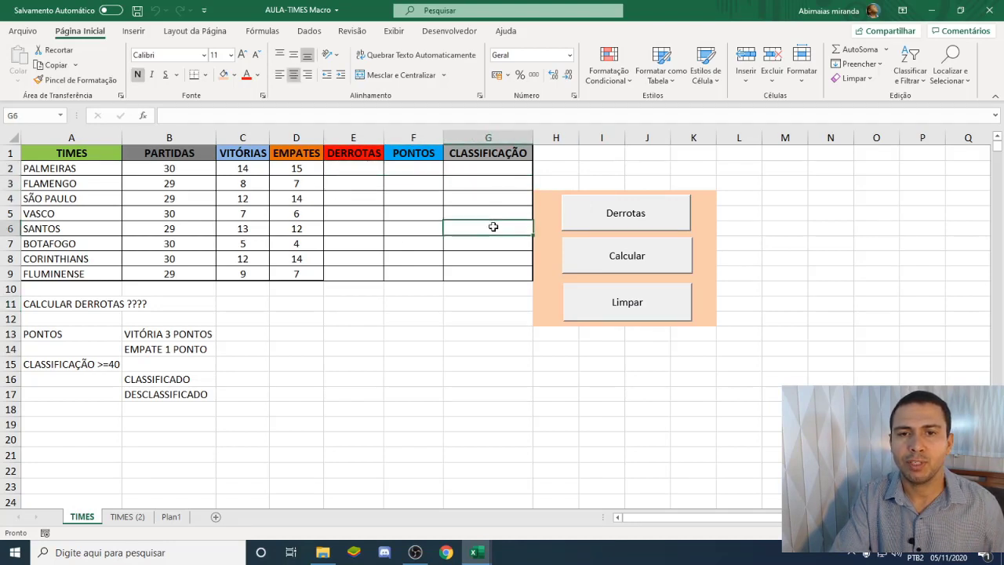
Save the workbook in the aula folder as AULA-TIMES Macro, using the Pasta de Trabalho Habilitada para Macro do Excel file type
left_click(23, 32)
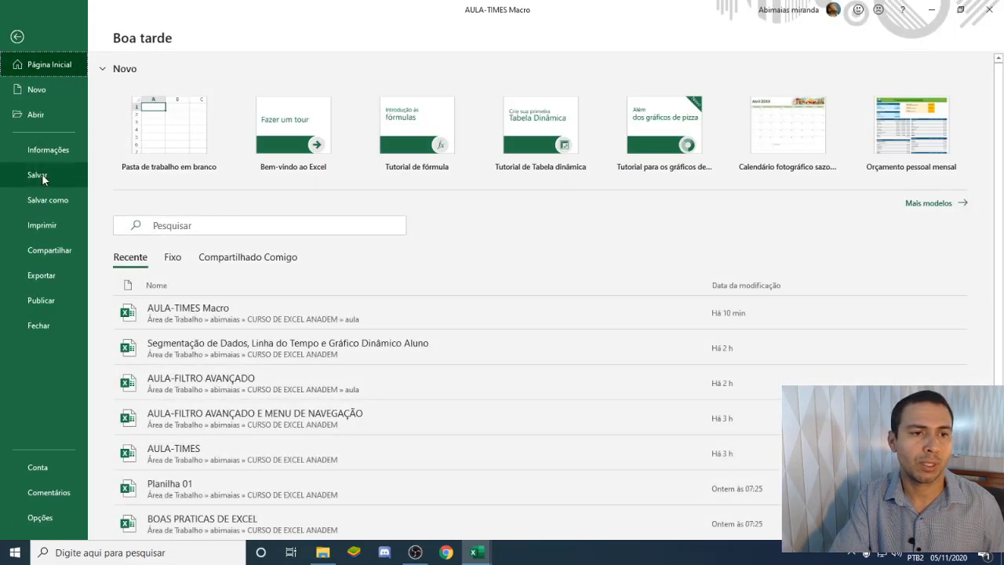
left_click(67, 200)
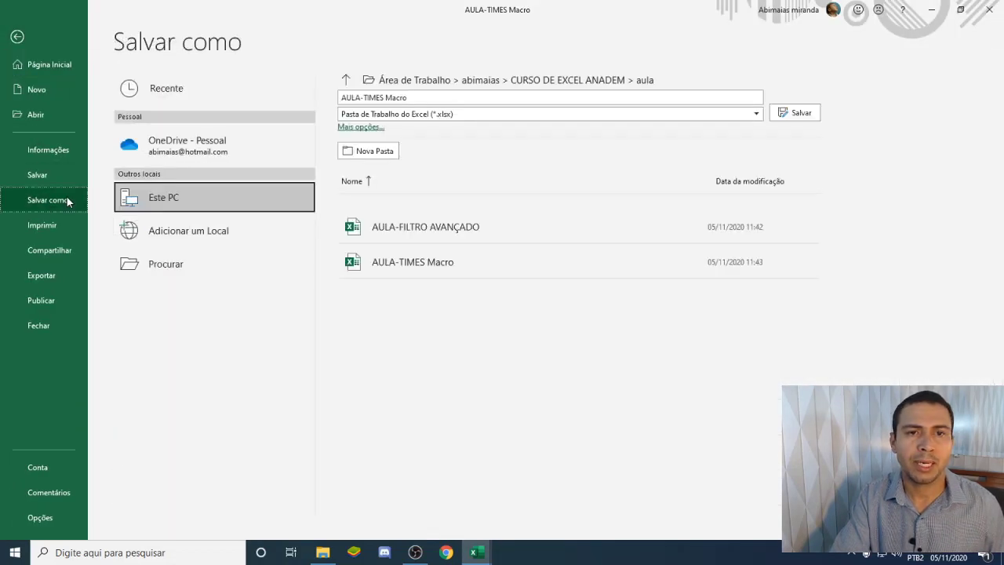
left_click(153, 265)
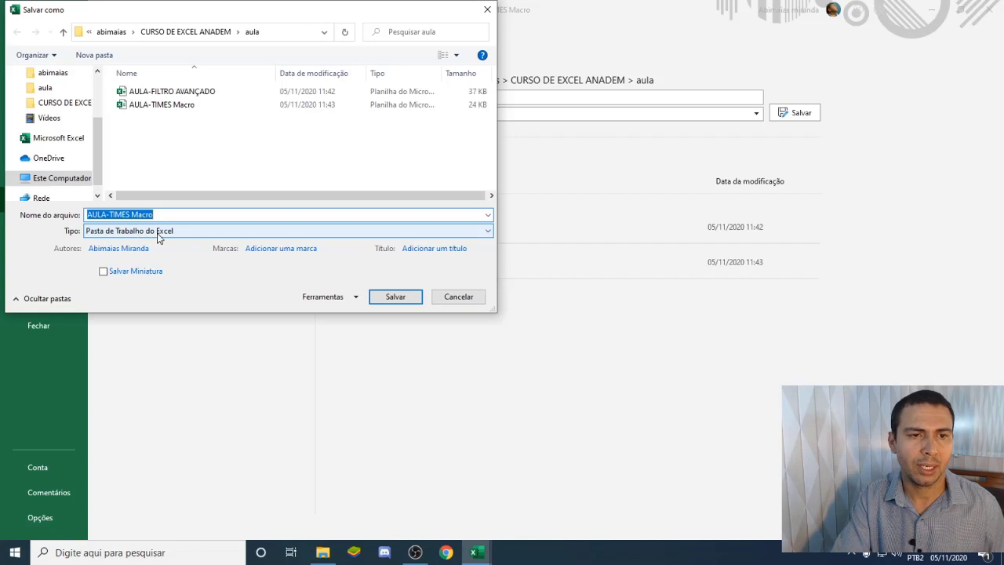
left_click(253, 232)
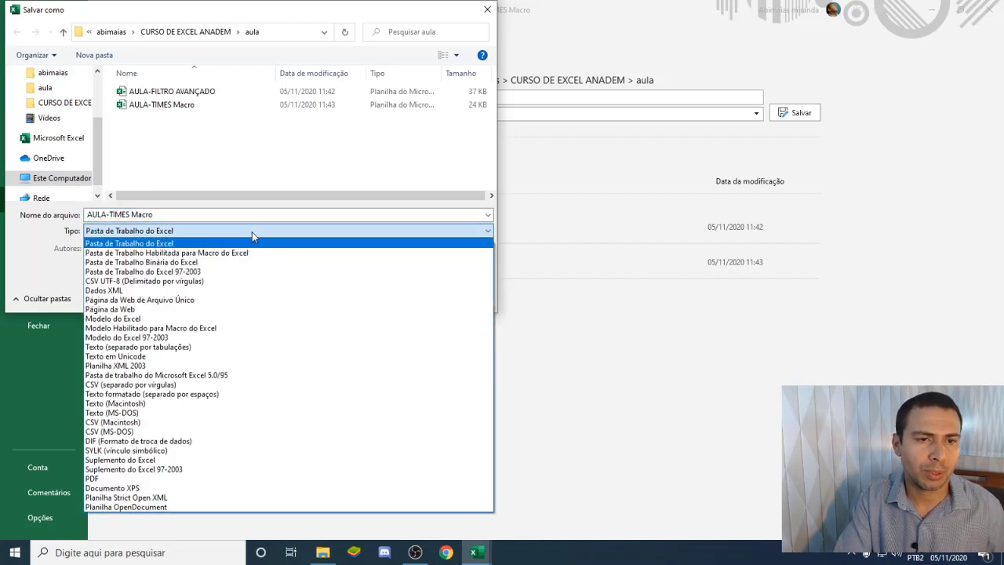
left_click(218, 258)
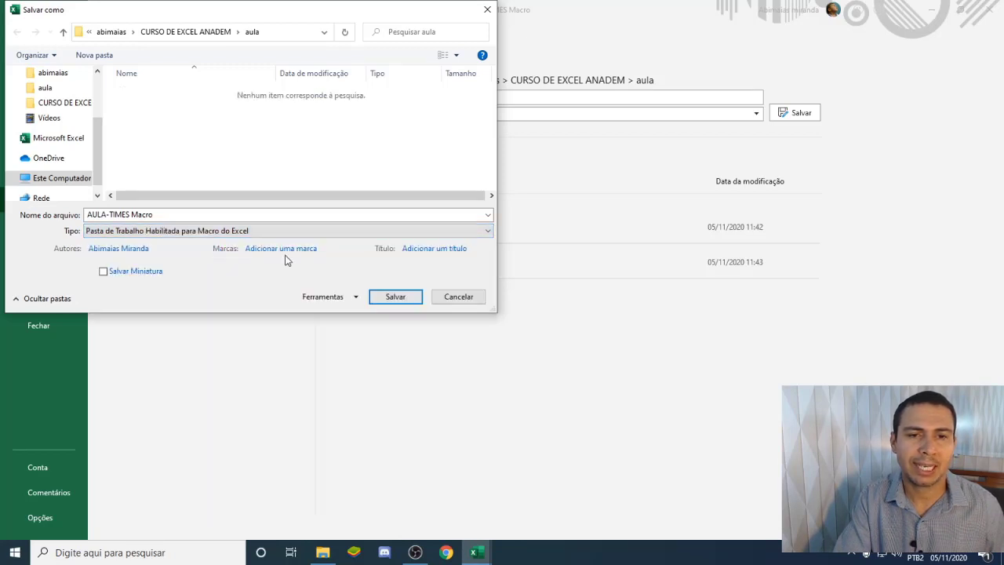
left_click(400, 296)
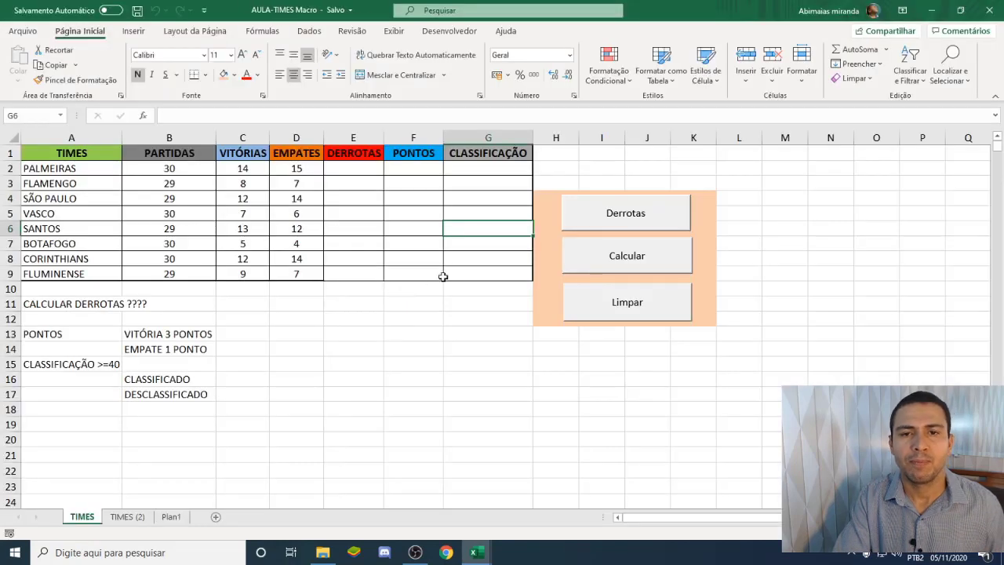
left_click(562, 175)
left_click(612, 181)
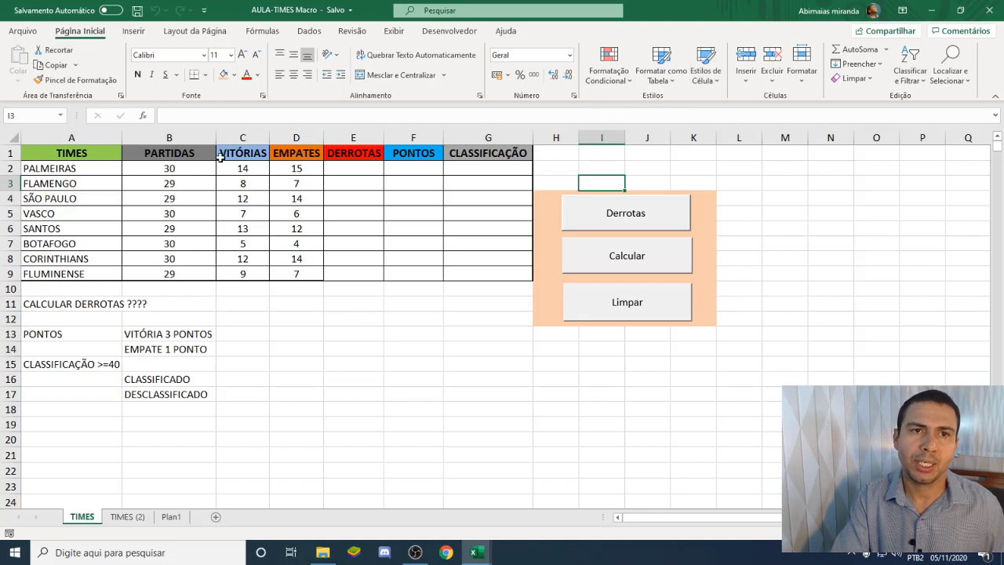
left_click(479, 169)
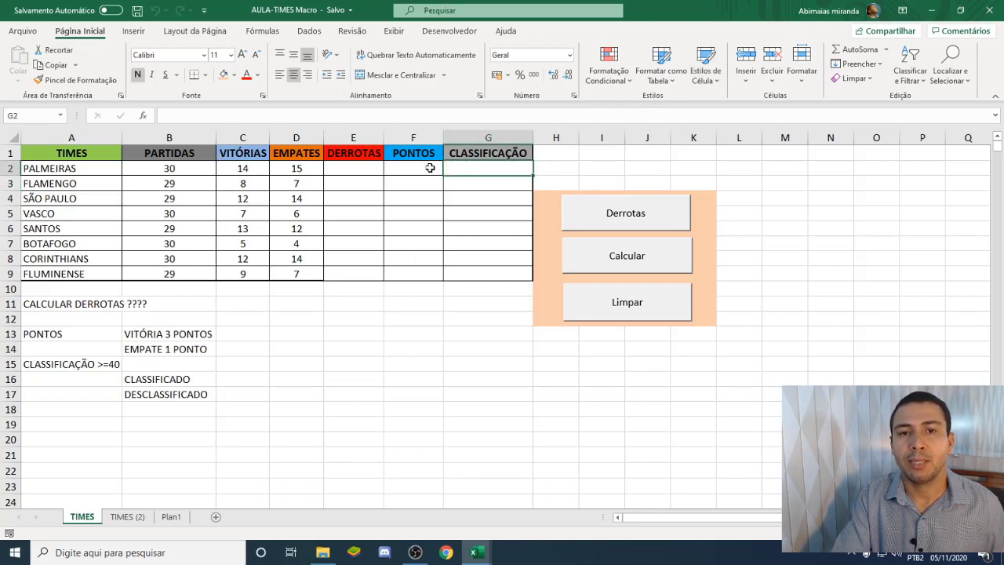
left_click(430, 167)
left_click(488, 166)
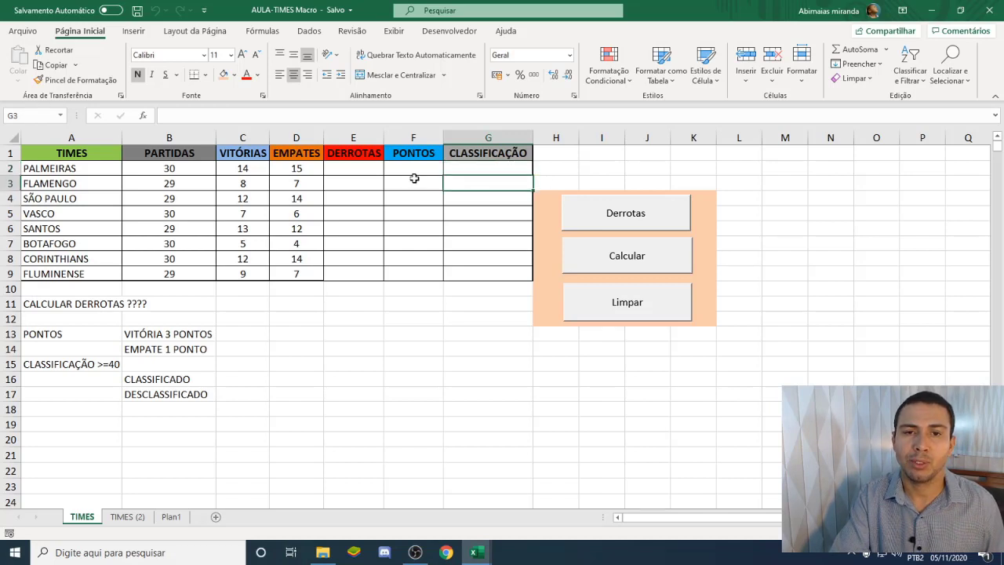
left_click(413, 172)
left_click(347, 167)
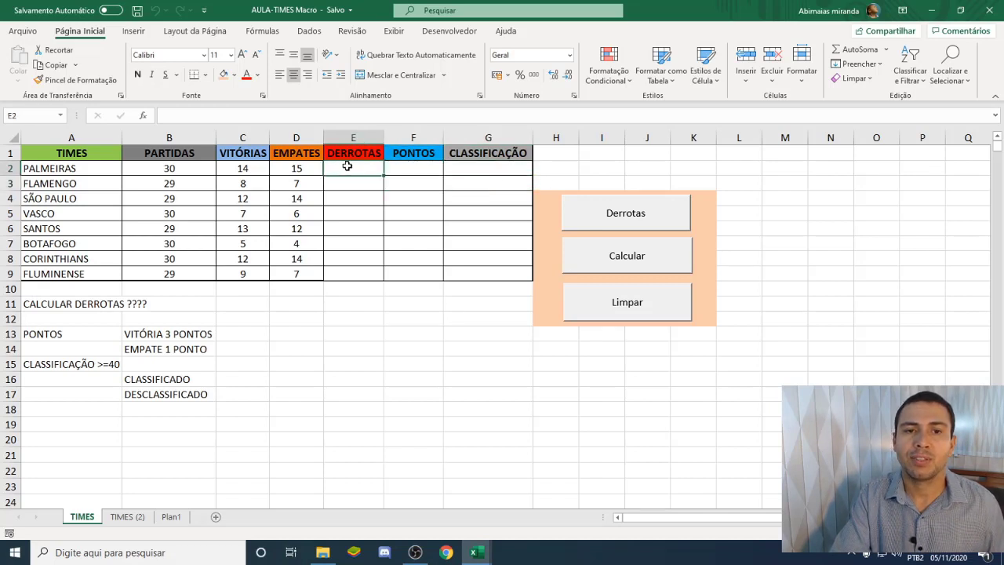
left_click(414, 169)
left_click(457, 172)
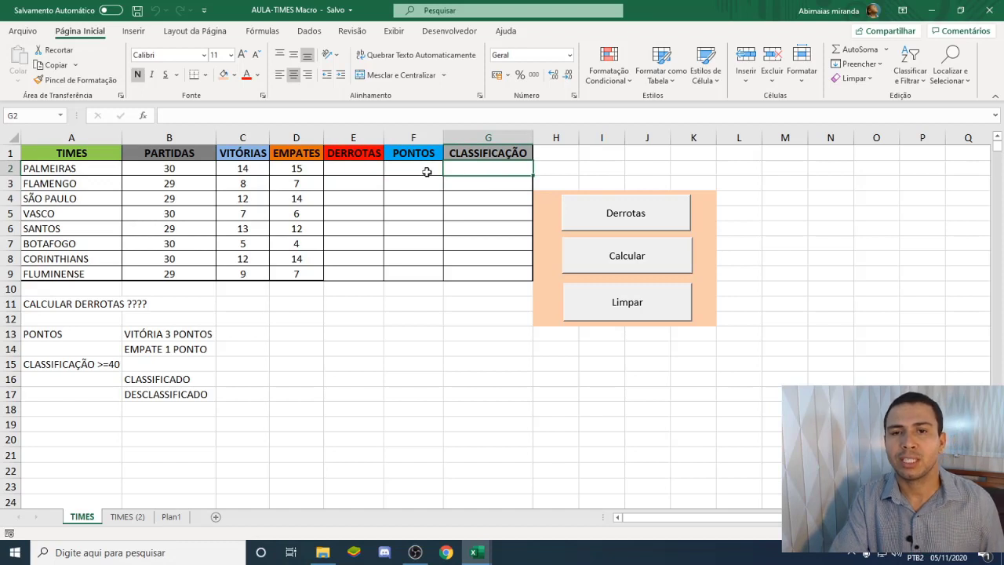